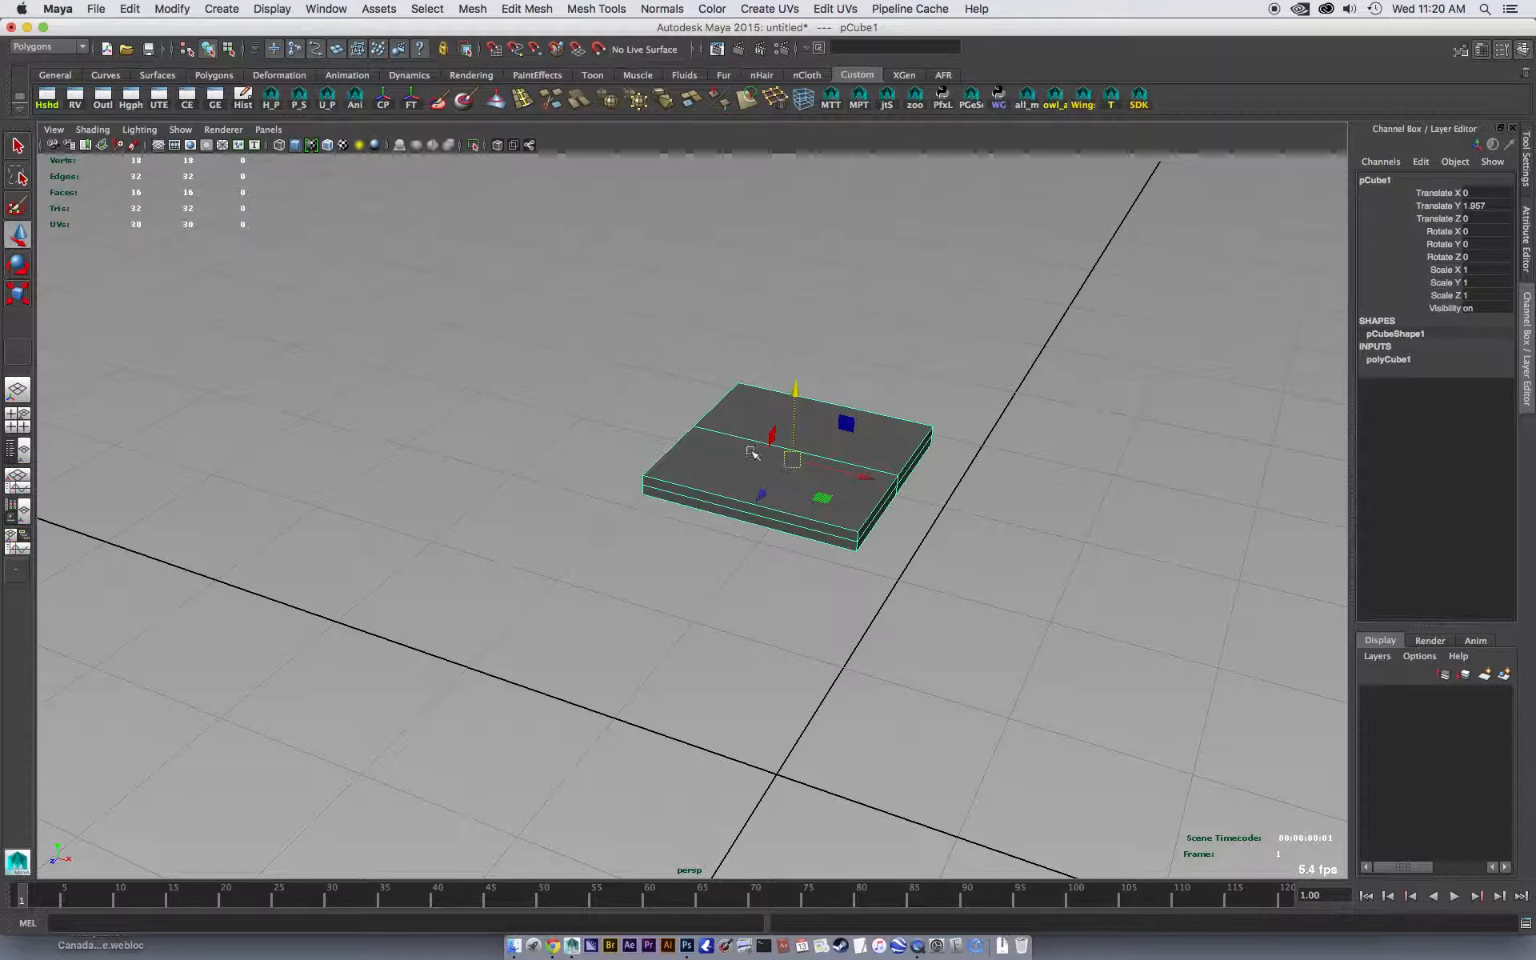
Switch to the Animation menu set and activate the Joint Tool
alt+drag(411, 456, 507, 301)
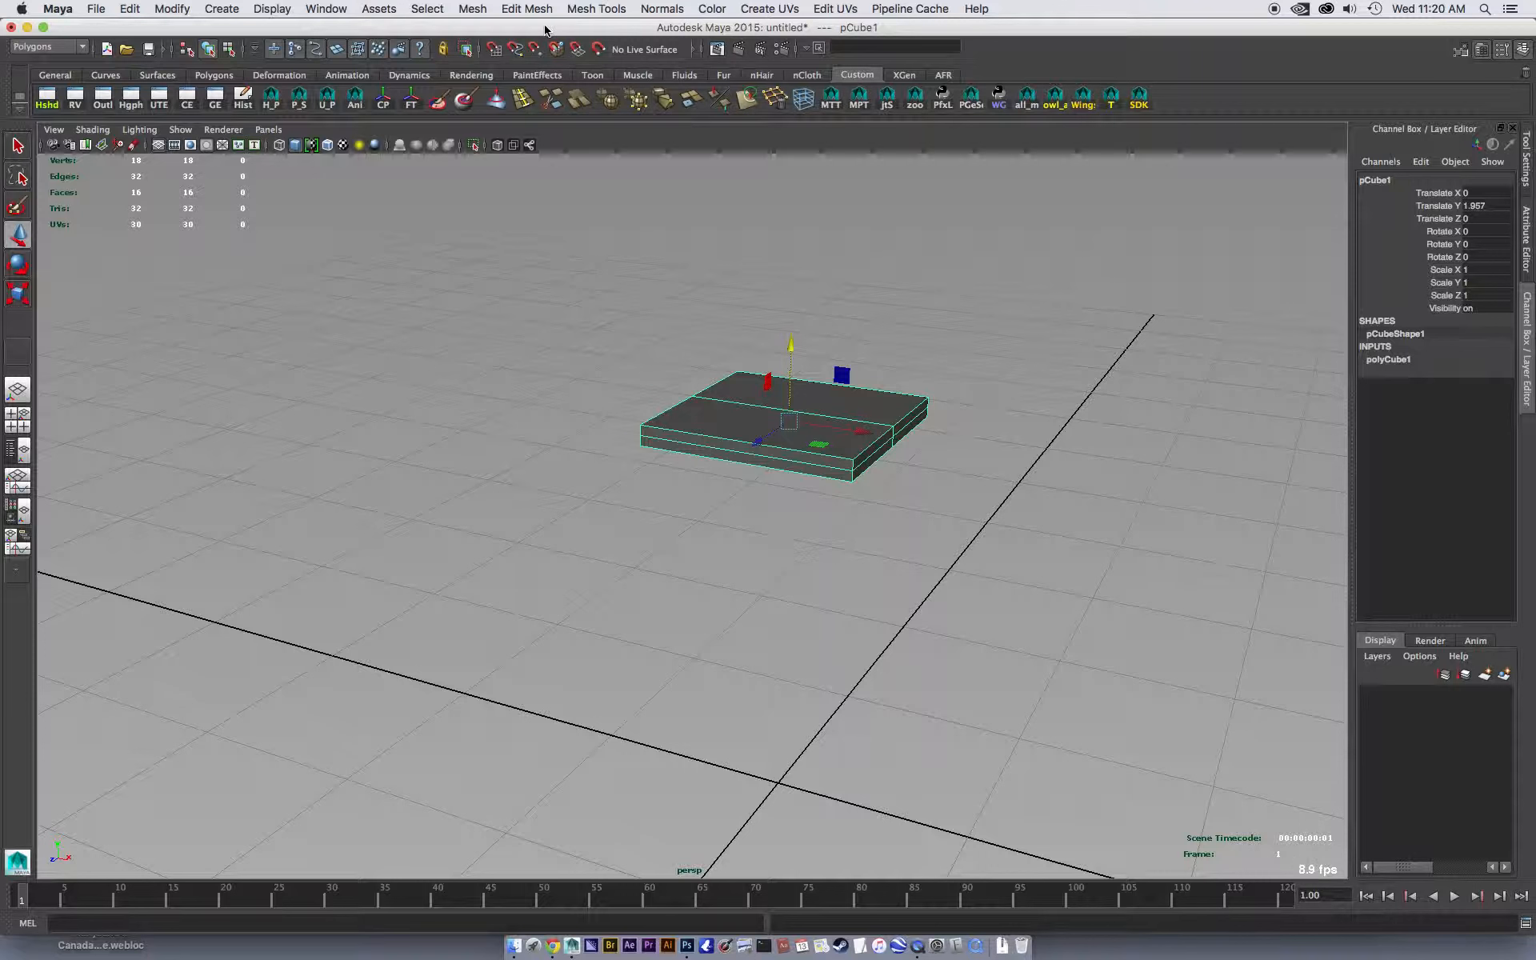
key(h)
drag(644, 336, 908, 136)
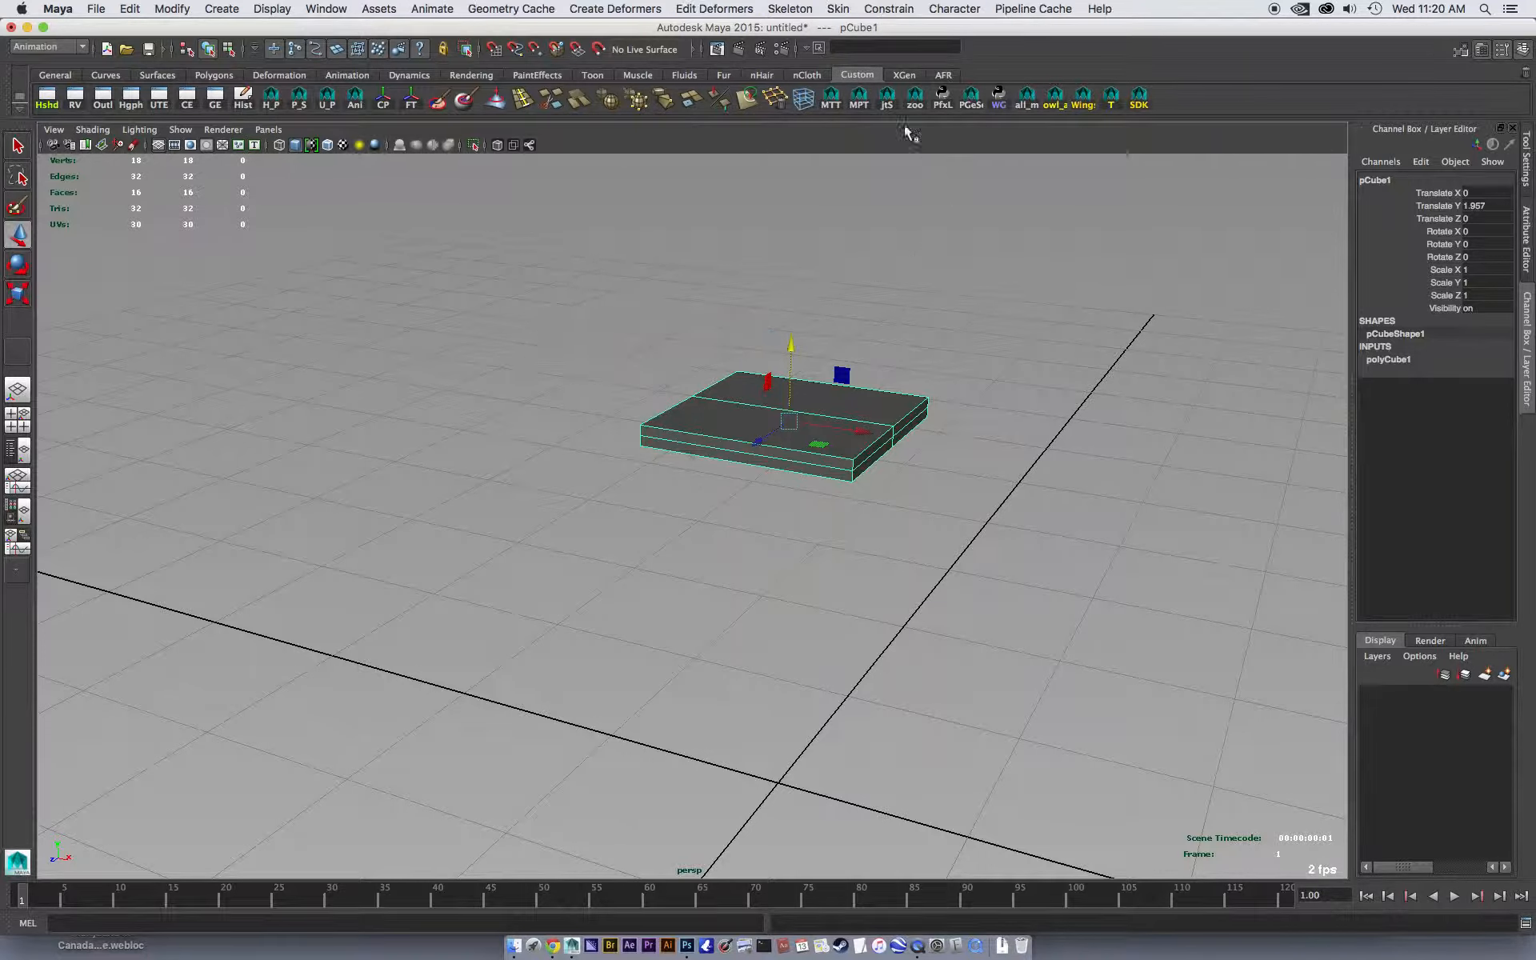
click(788, 9)
click(806, 36)
Turn on wireframe on shaded display so the slab's edges show in the viewport
alt+drag(891, 469, 1035, 464)
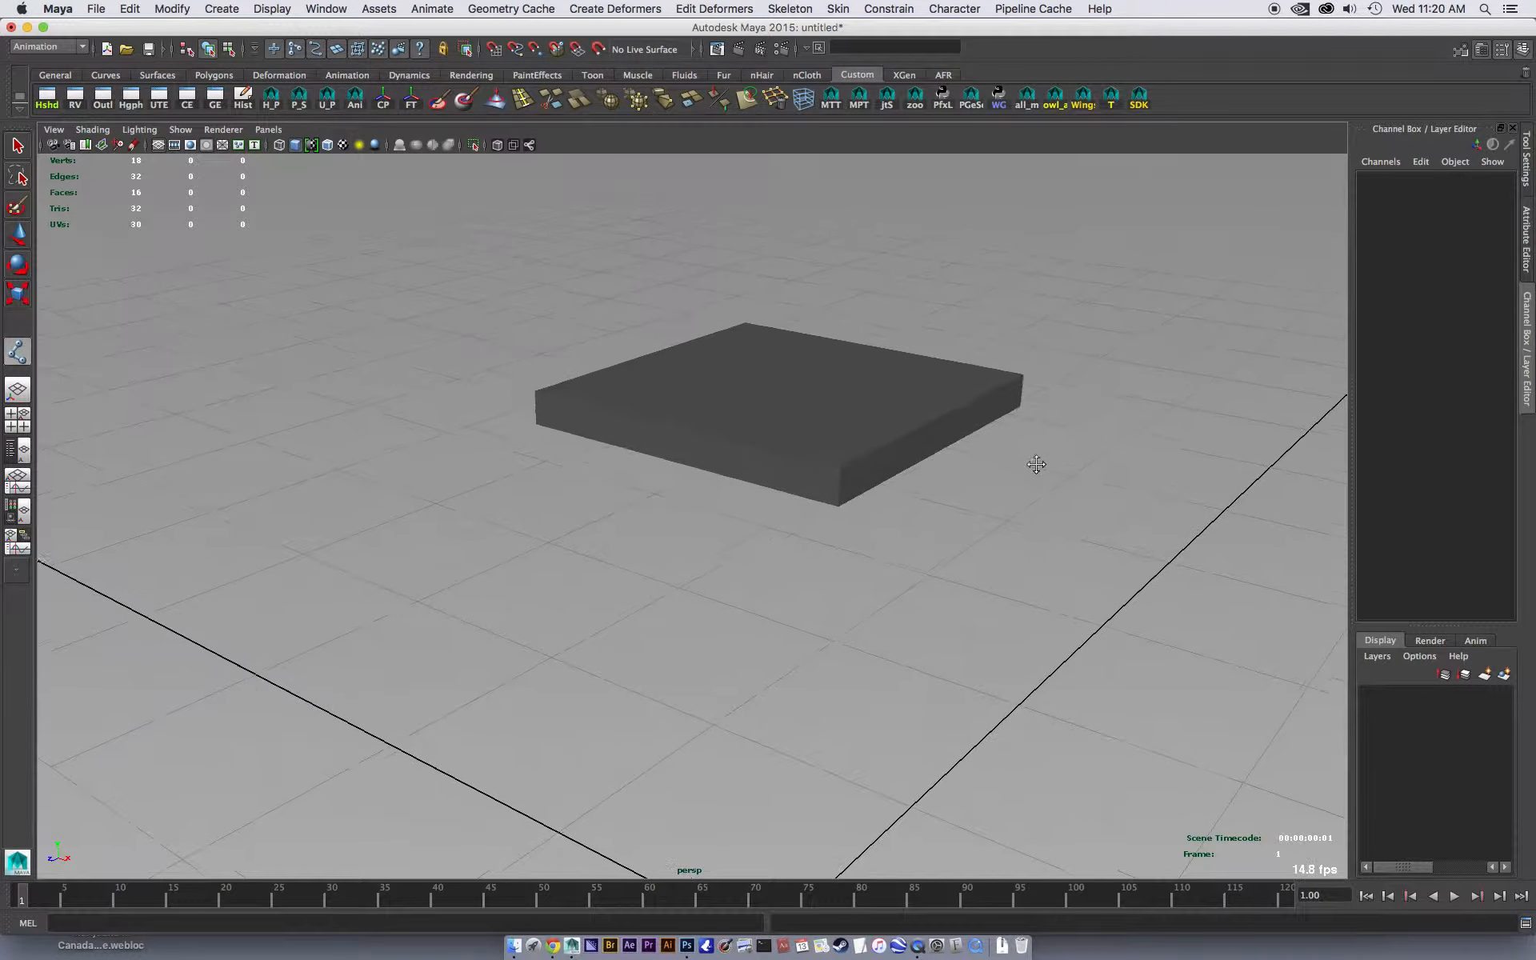
click(53, 129)
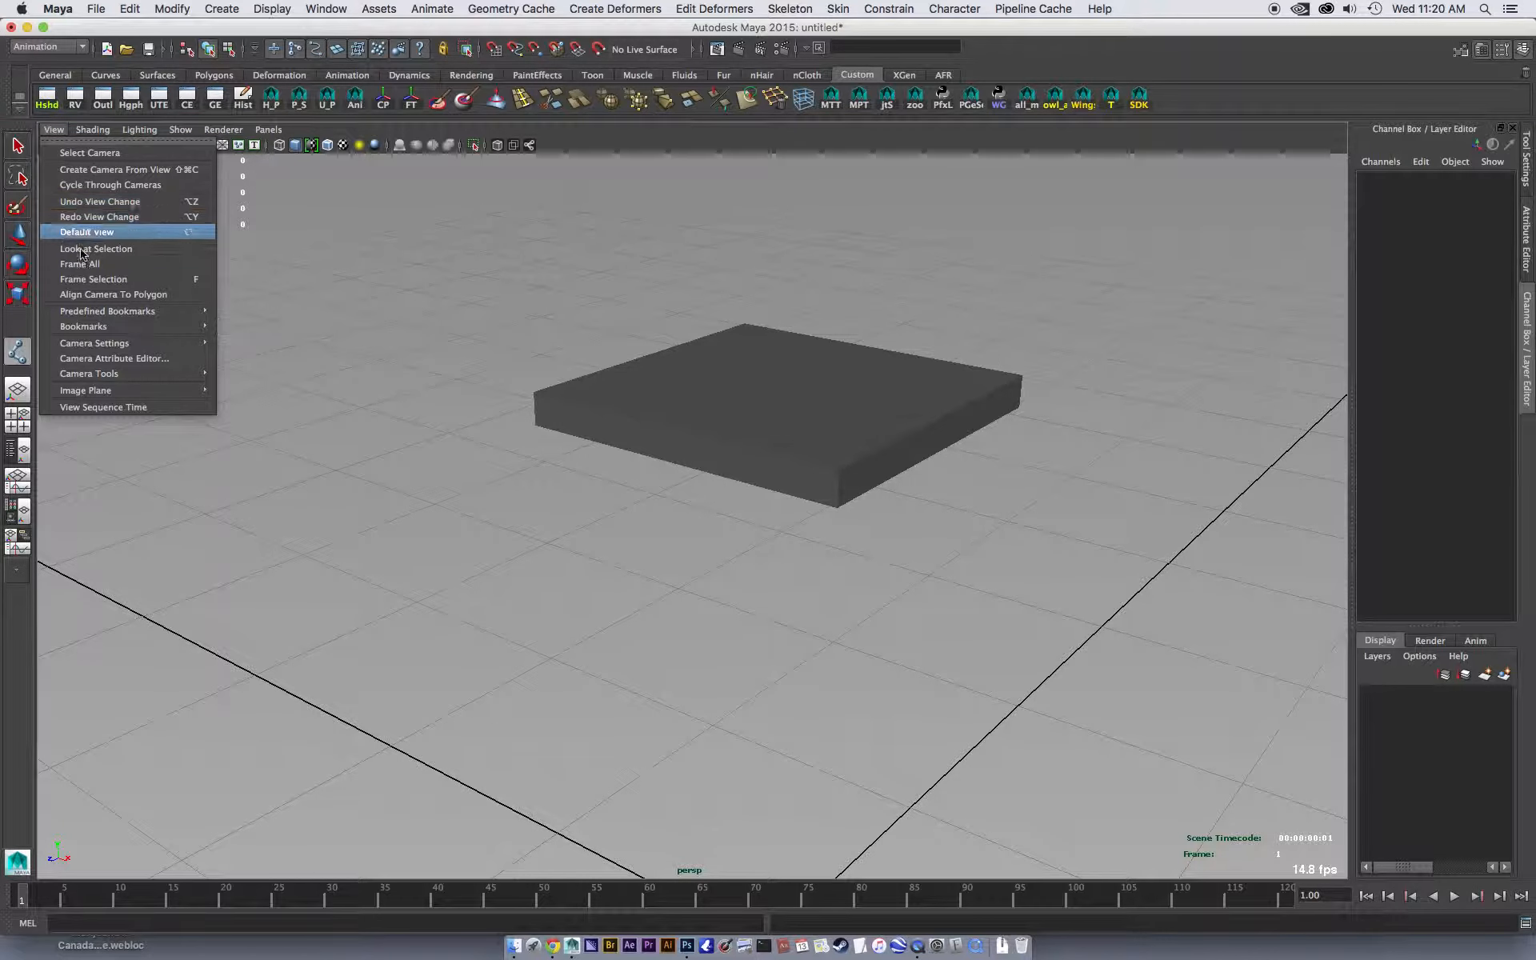
click(92, 128)
click(120, 275)
alt+right_drag(1019, 430, 1061, 421)
alt+drag(1060, 422, 994, 435)
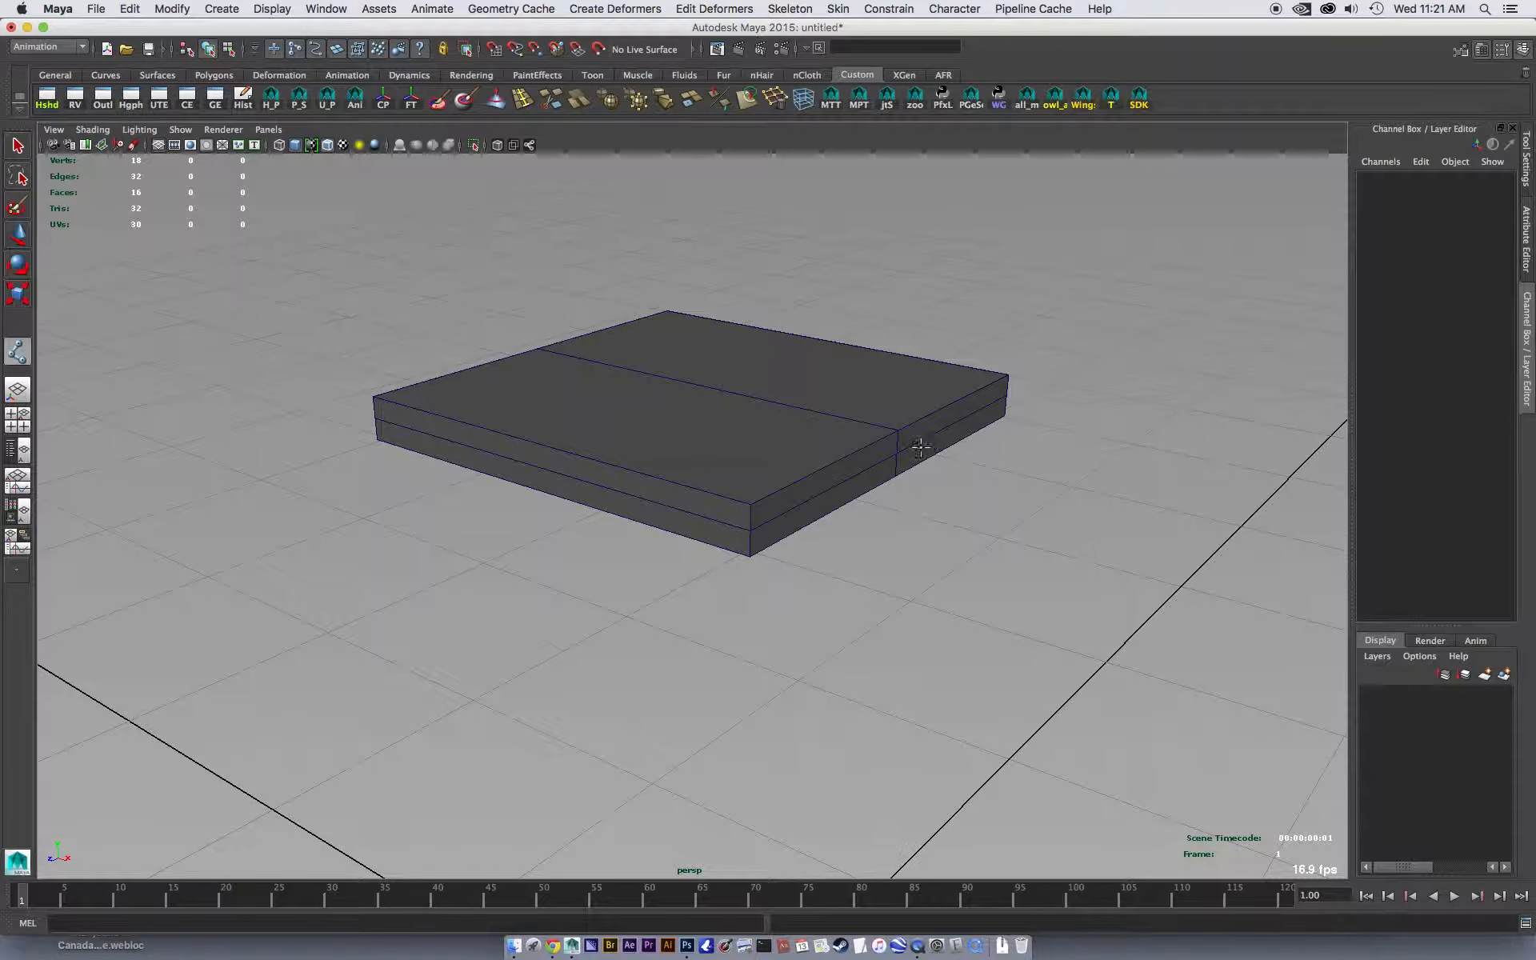
Create a two-joint chain along the slab's centre line, starting at X 0.5, Y 1.957 and ending at the opposite side
click(897, 457)
alt+drag(805, 422, 848, 410)
click(889, 350)
alt+drag(1061, 373, 1192, 425)
key(w)
Parent the slab to the root joint
click(1148, 421)
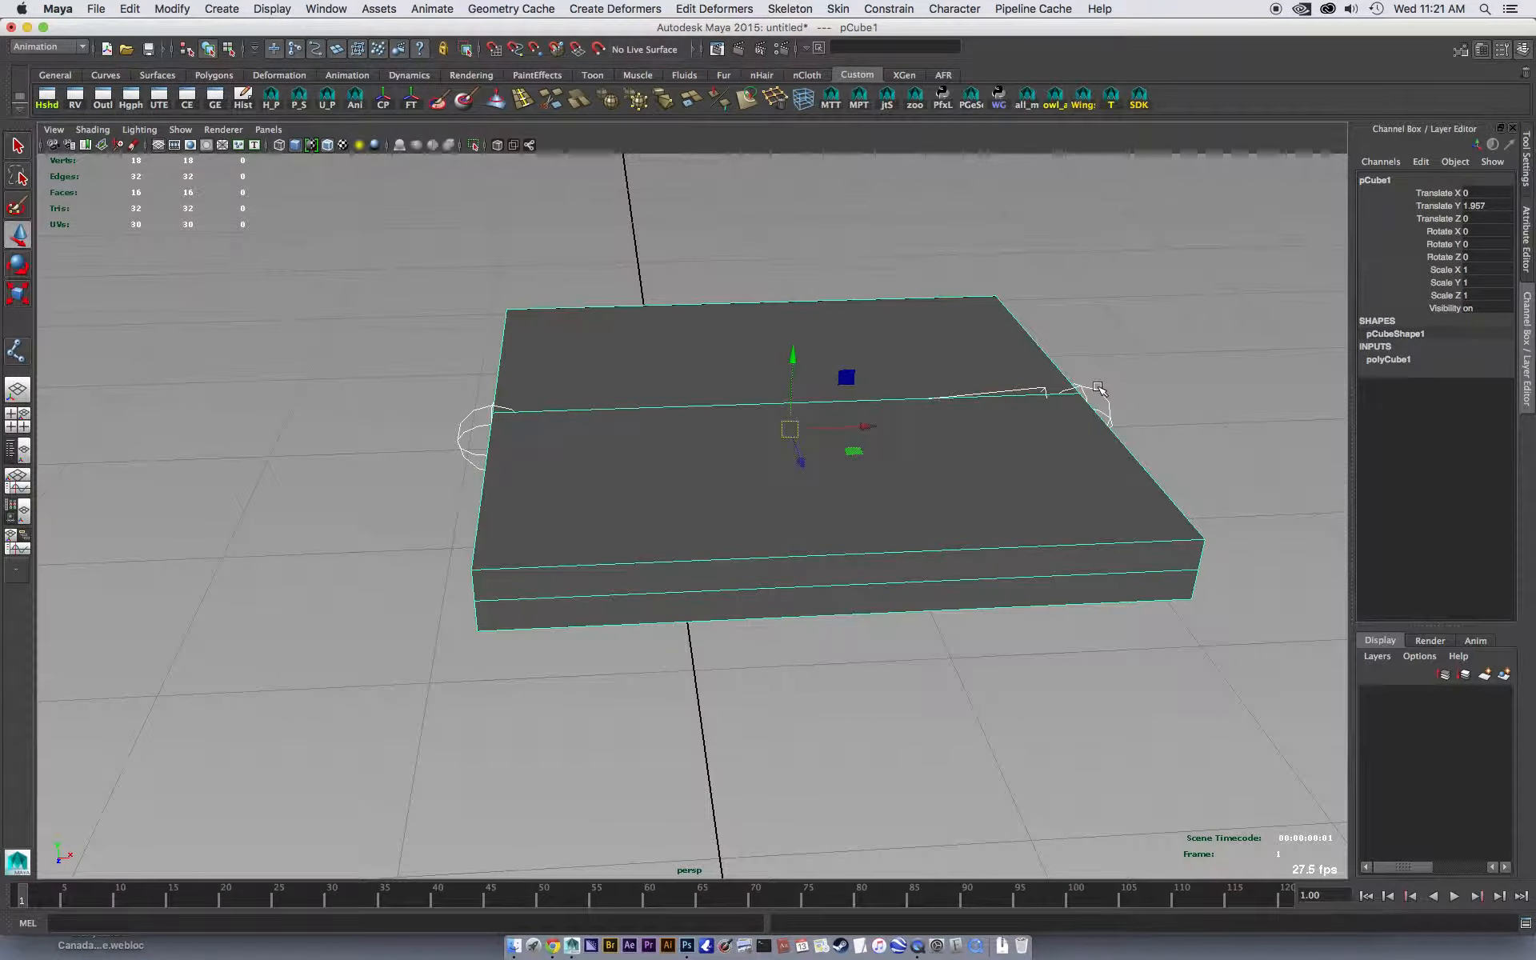
shift+click(1094, 392)
key(p)
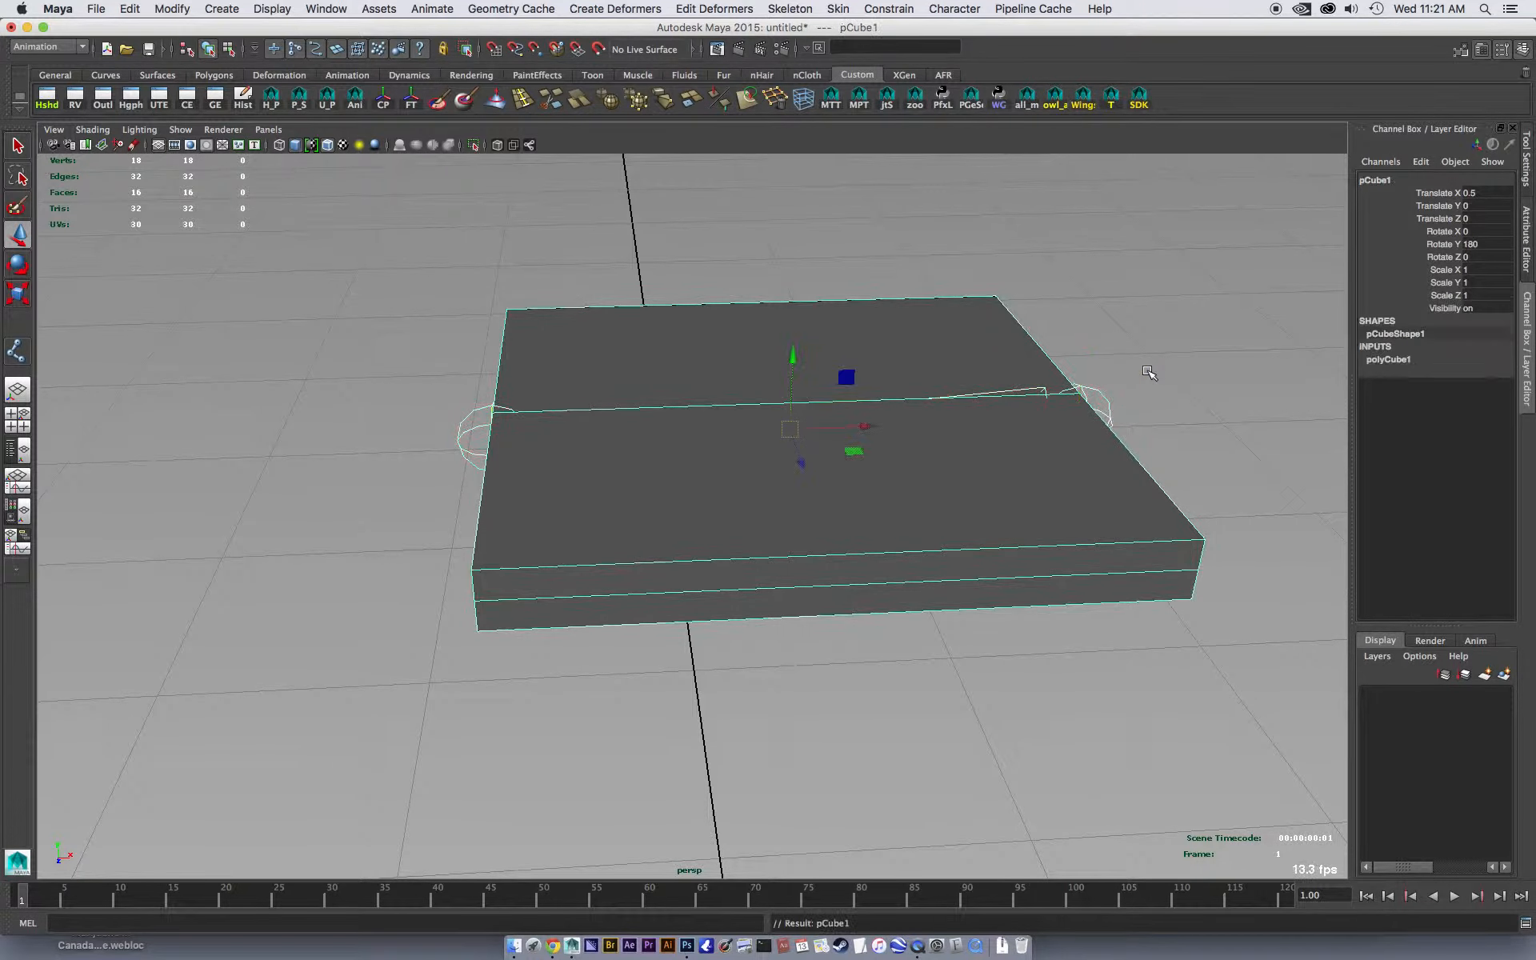
Test-rotate the root joint to check that the slab follows it, and undo the rotation
click(1094, 396)
key(e)
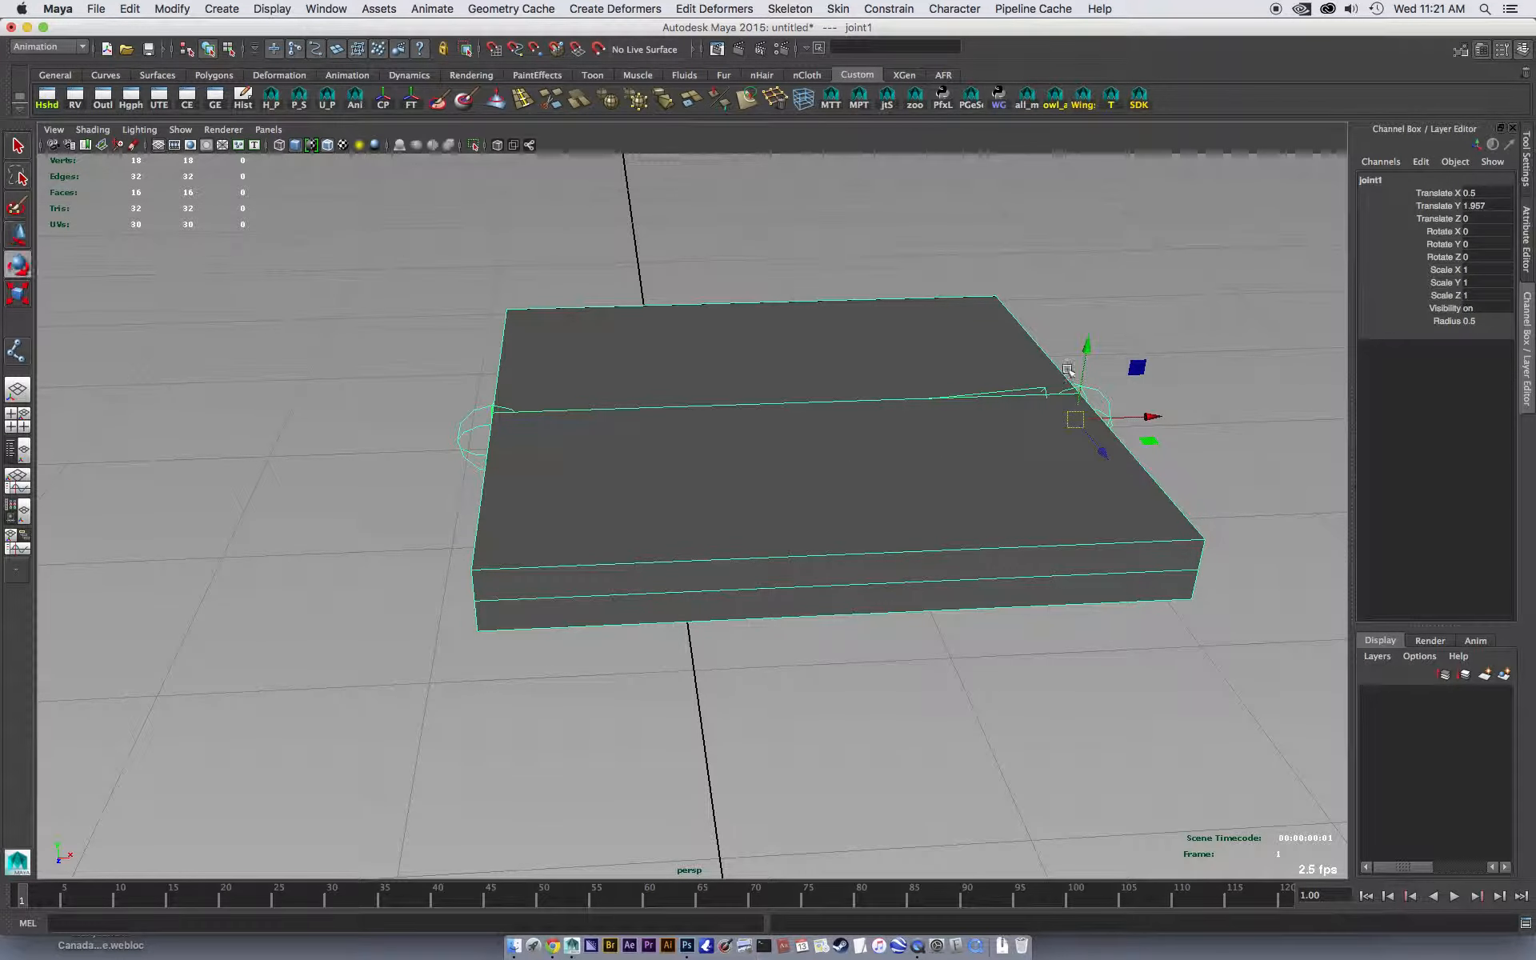
drag(1052, 362, 1030, 436)
key(ctrl+z)
Create a NURBS circle and raise it above the slab to about Y 3.2
alt+right_drag(1210, 392, 778, 360)
alt+drag(778, 359, 719, 339)
drag(221, 8, 439, 131)
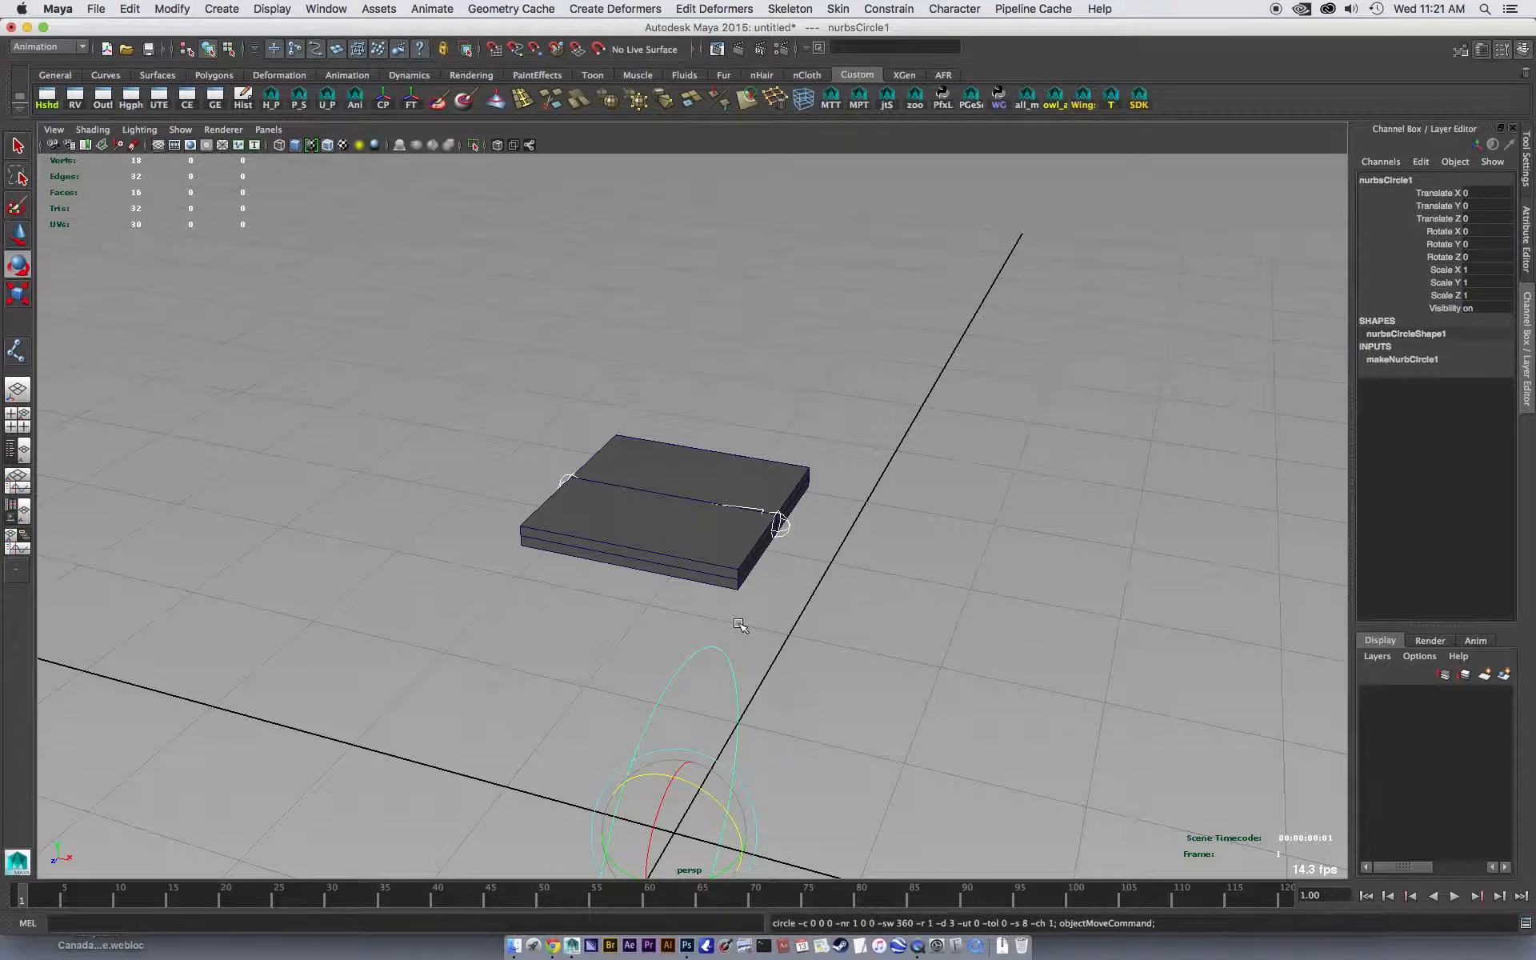
key(w)
drag(671, 774, 762, 124)
Scale the circle uniformly to 0.18 and lower it to Y 2.82
alt+right_drag(1107, 383, 753, 345)
alt+drag(753, 344, 552, 374)
key(r)
alt+right_drag(304, 429, 1054, 217)
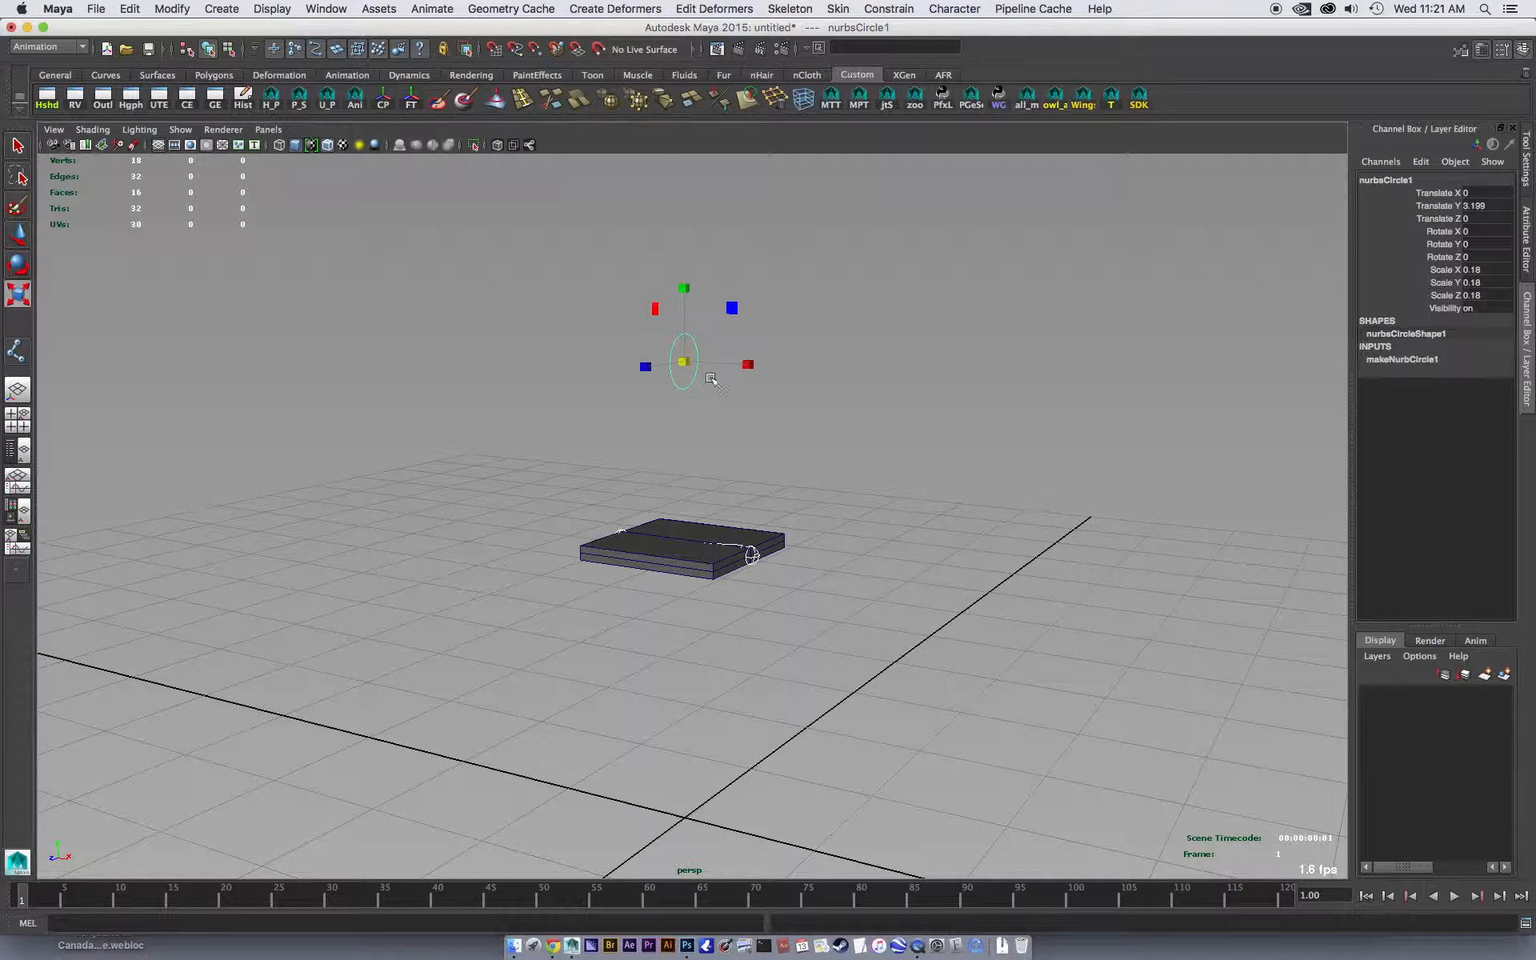
key(w)
drag(681, 282, 682, 339)
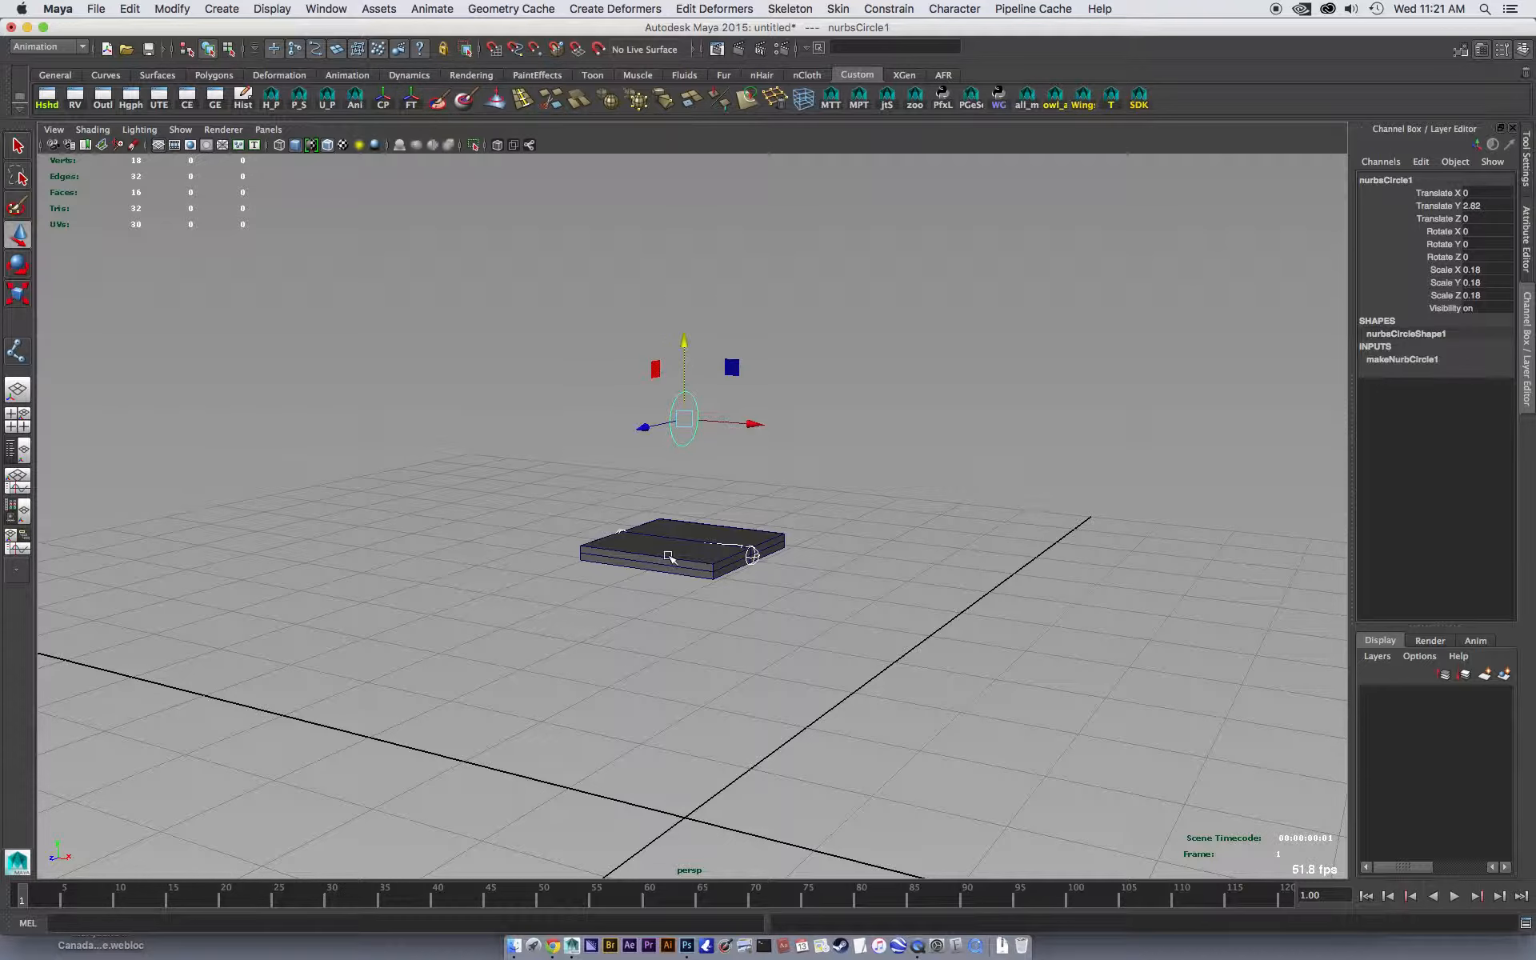
click(701, 563)
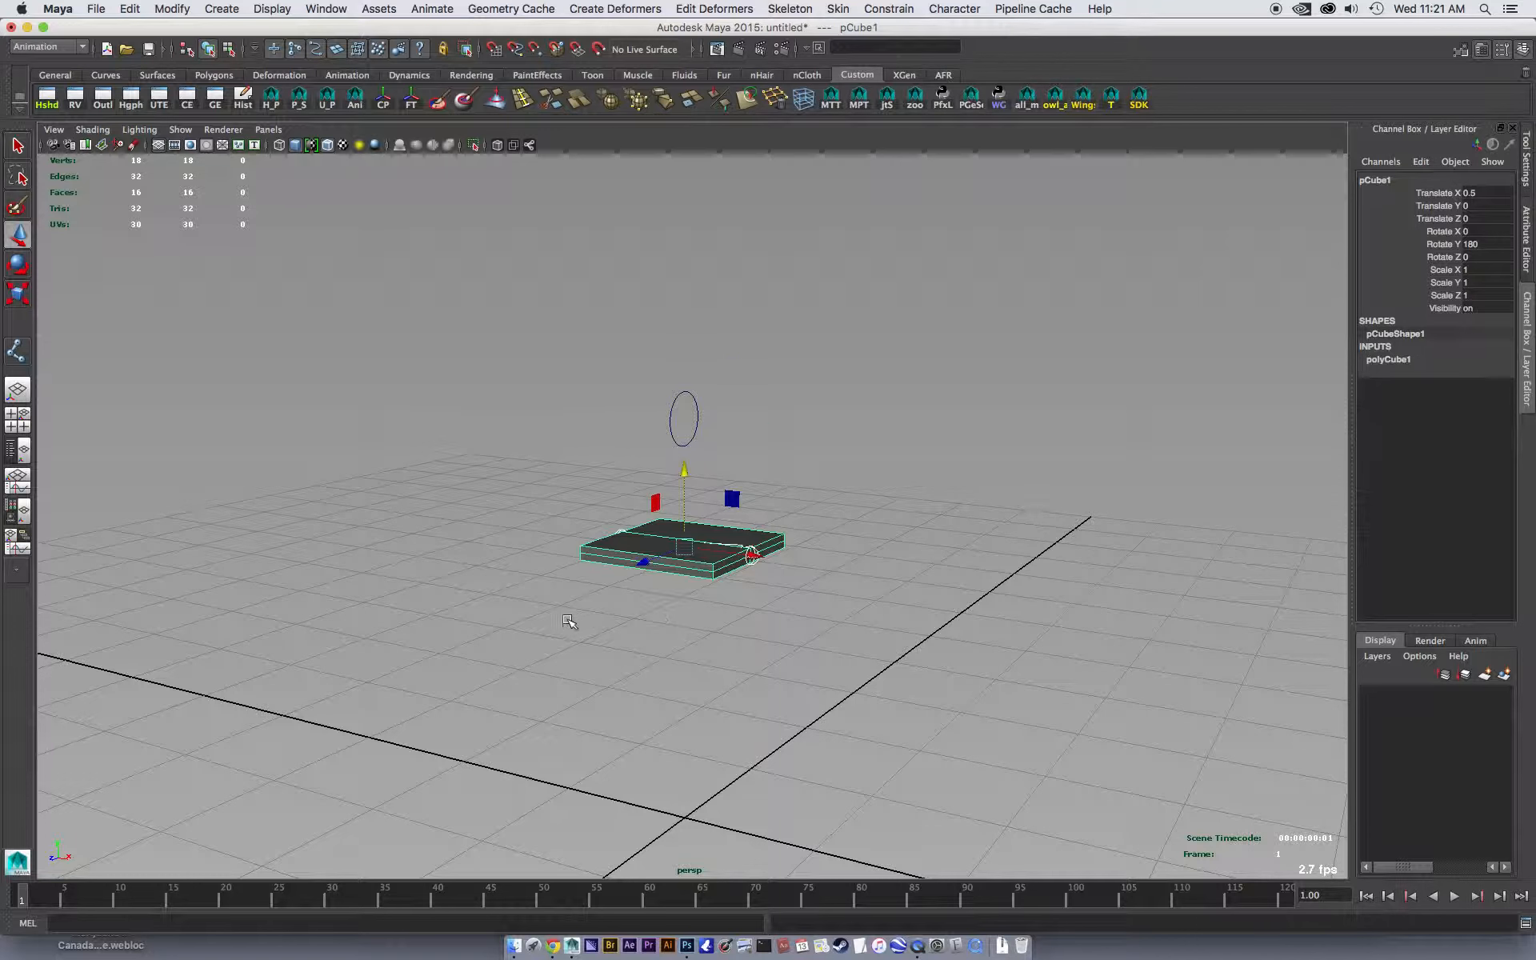
alt+right_drag(576, 620, 888, 641)
alt+drag(887, 642, 895, 483)
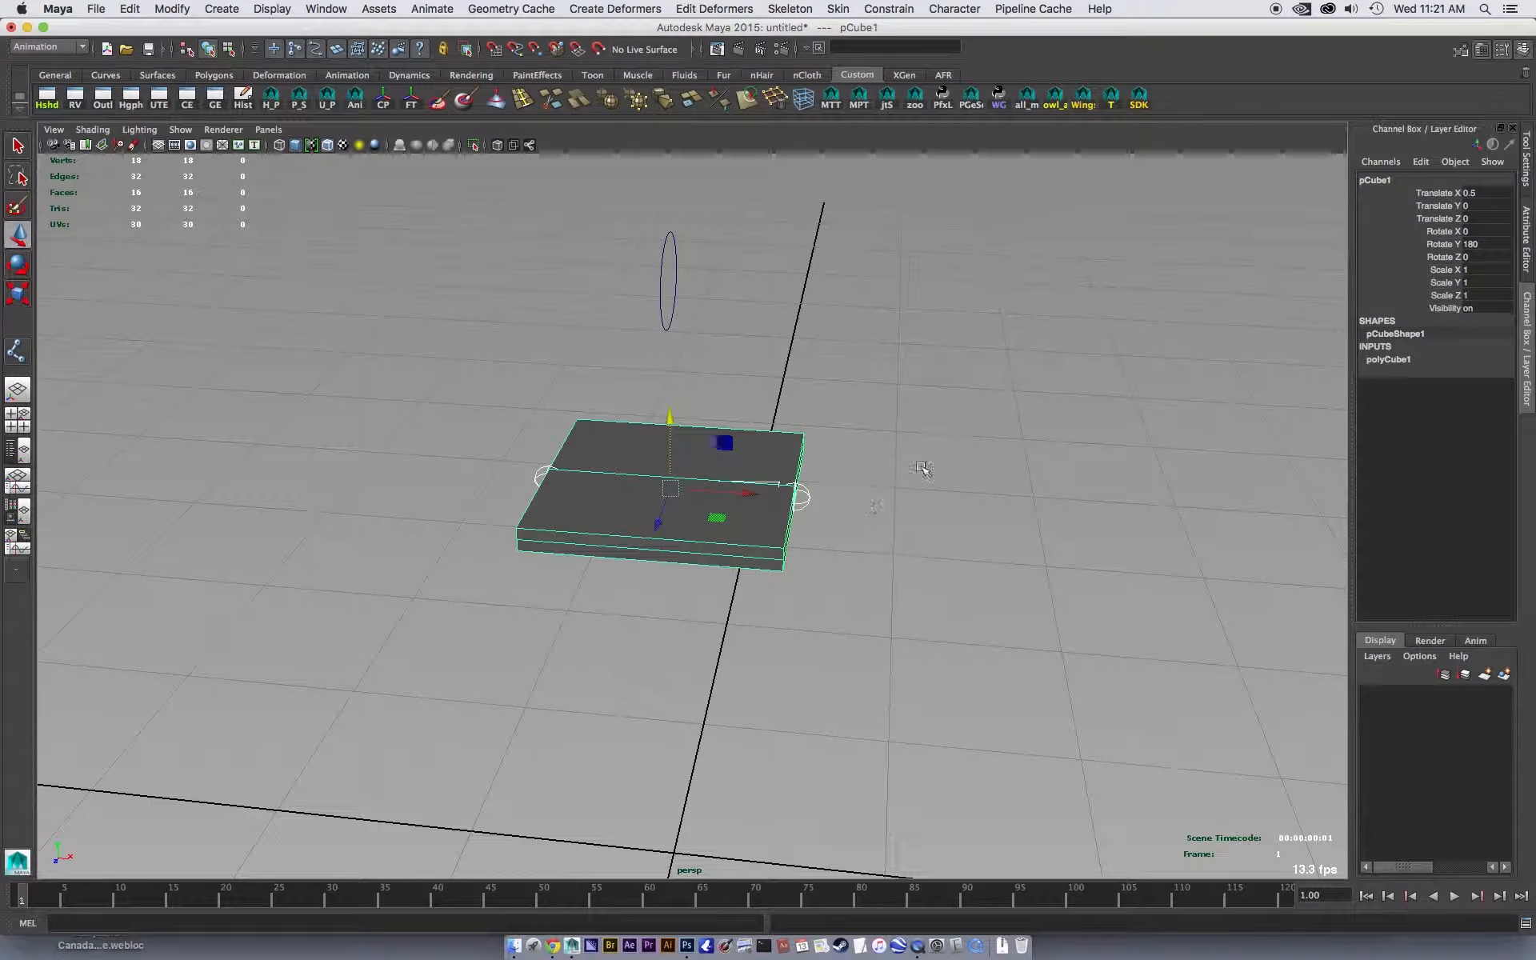
click(888, 387)
alt+drag(888, 388, 774, 411)
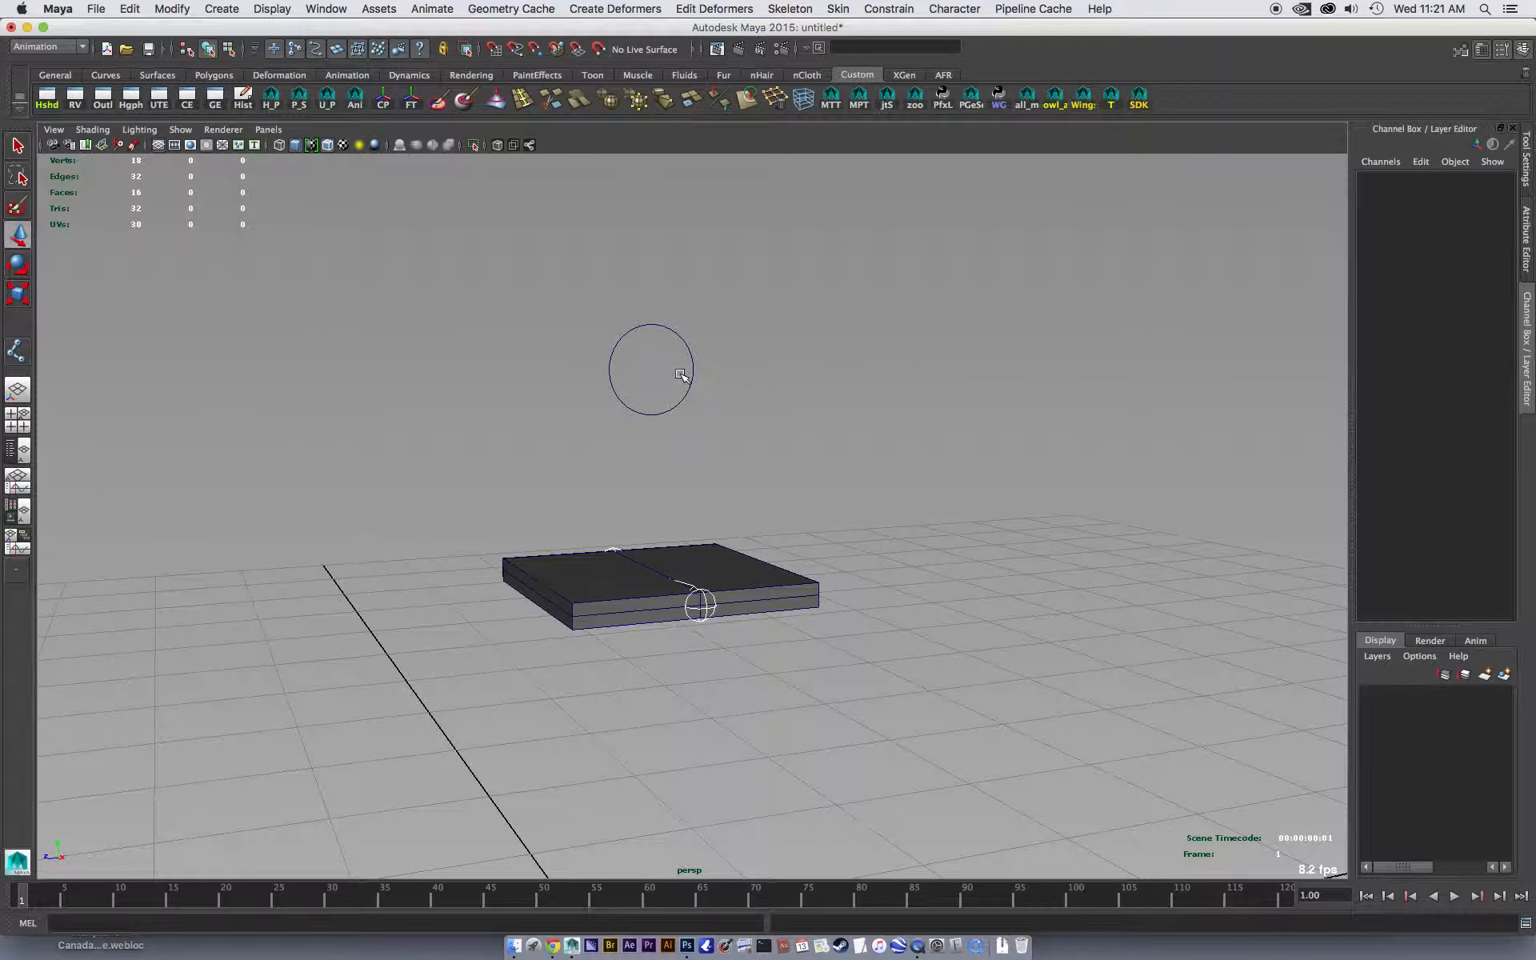
Freeze the transformations of the circle above the slab and delete its construction history
drag(659, 358, 868, 367)
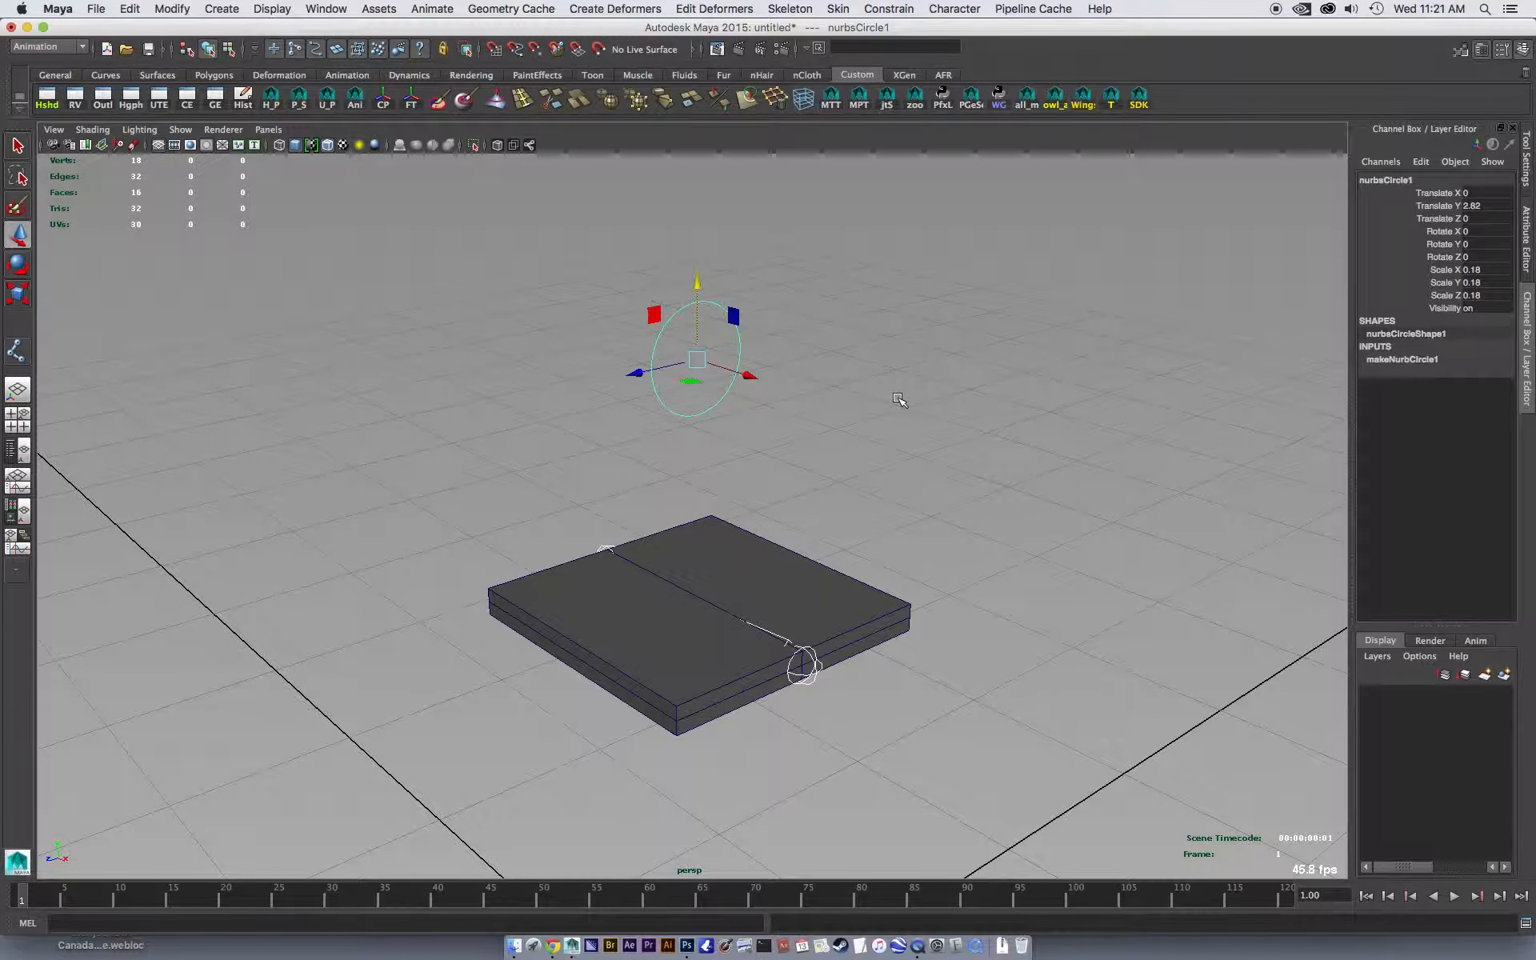
click(887, 322)
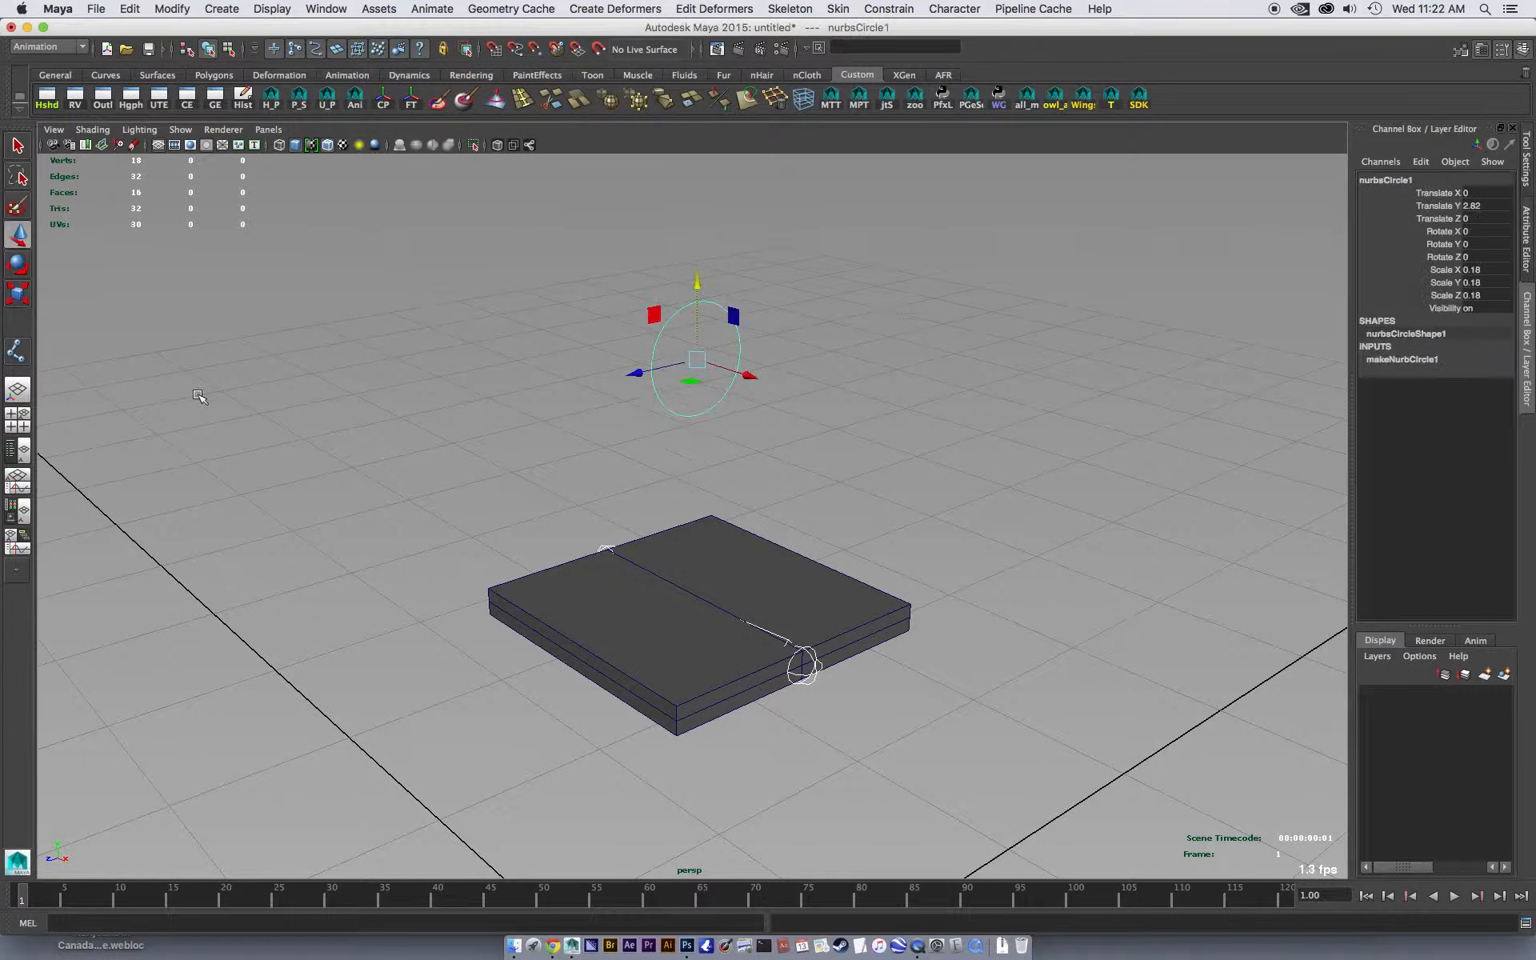
alt+drag(379, 393, 410, 375)
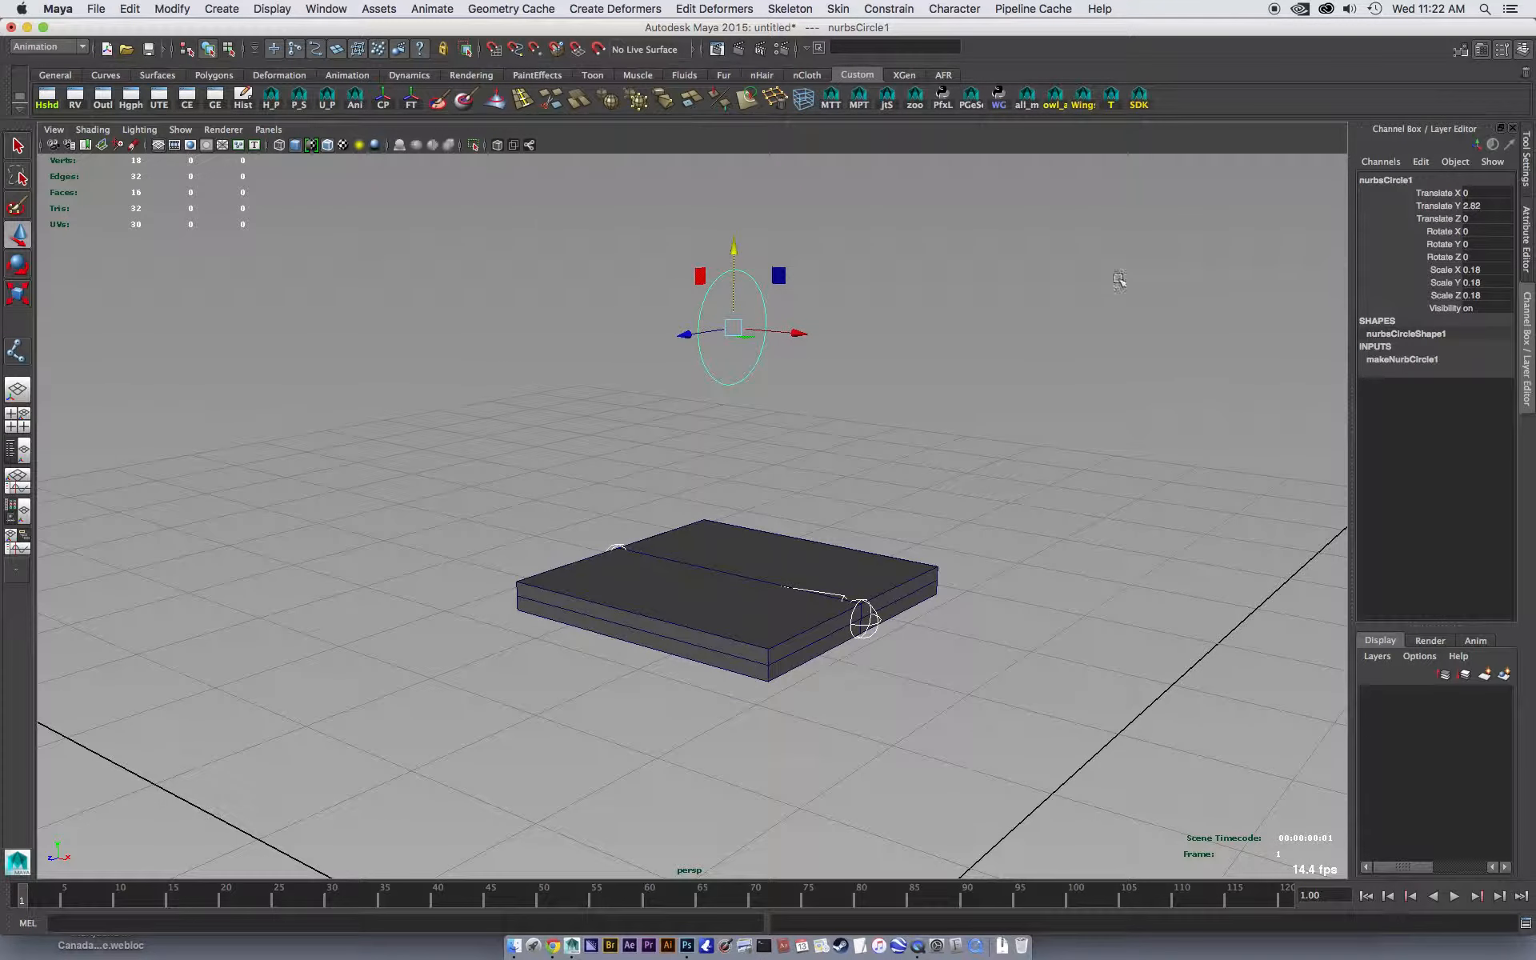
click(410, 104)
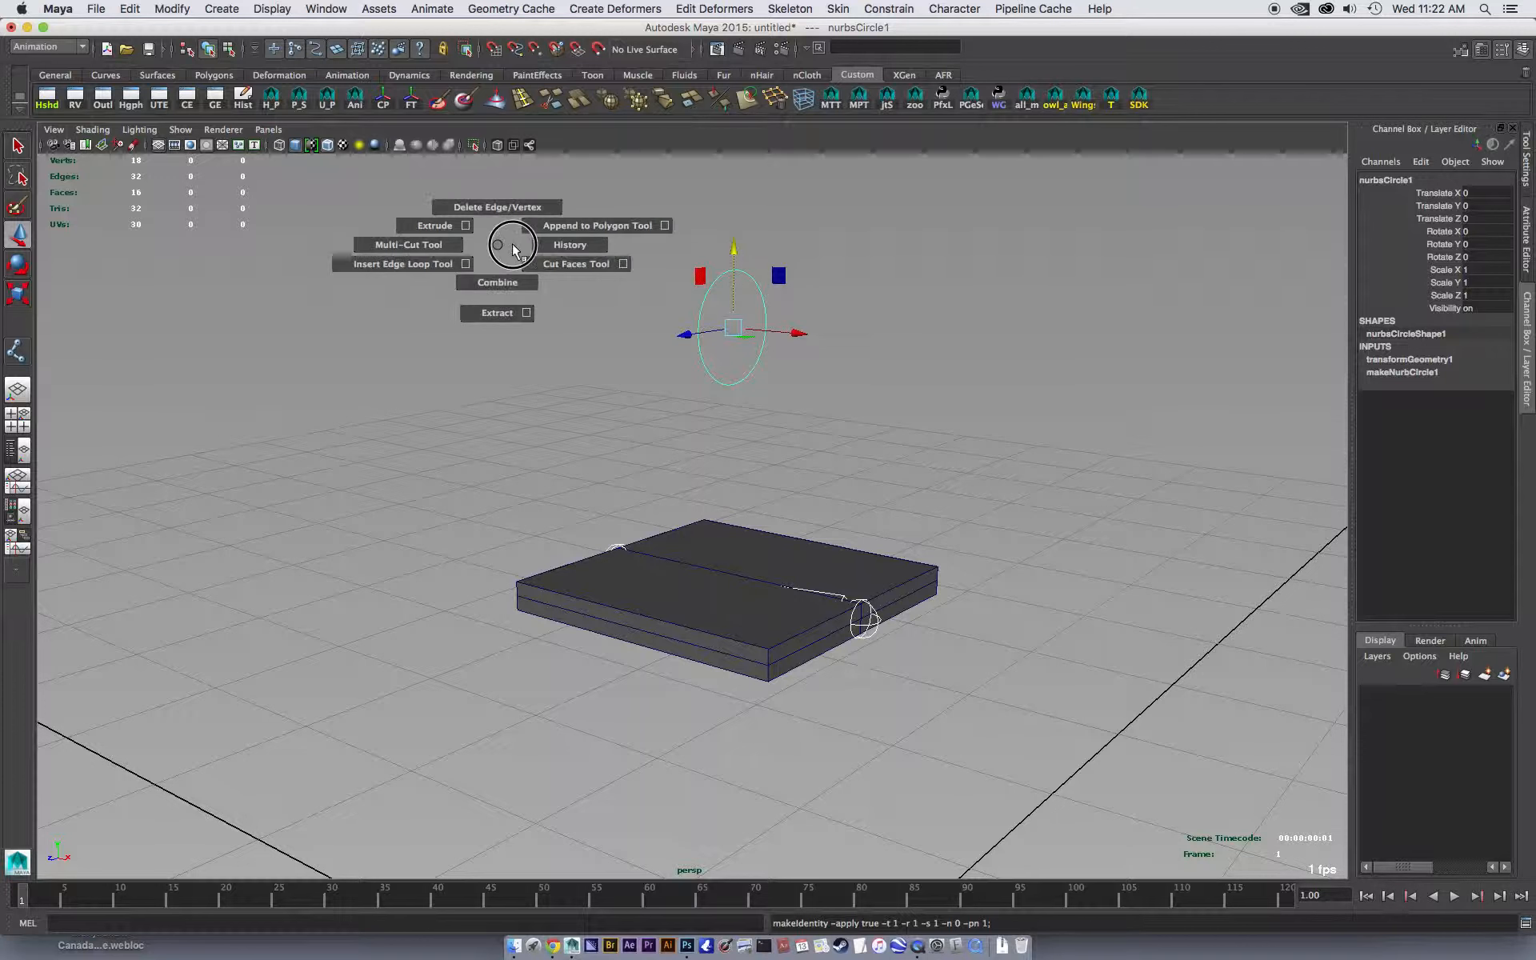
key(alt+shift+d)
alt+drag(824, 248, 876, 260)
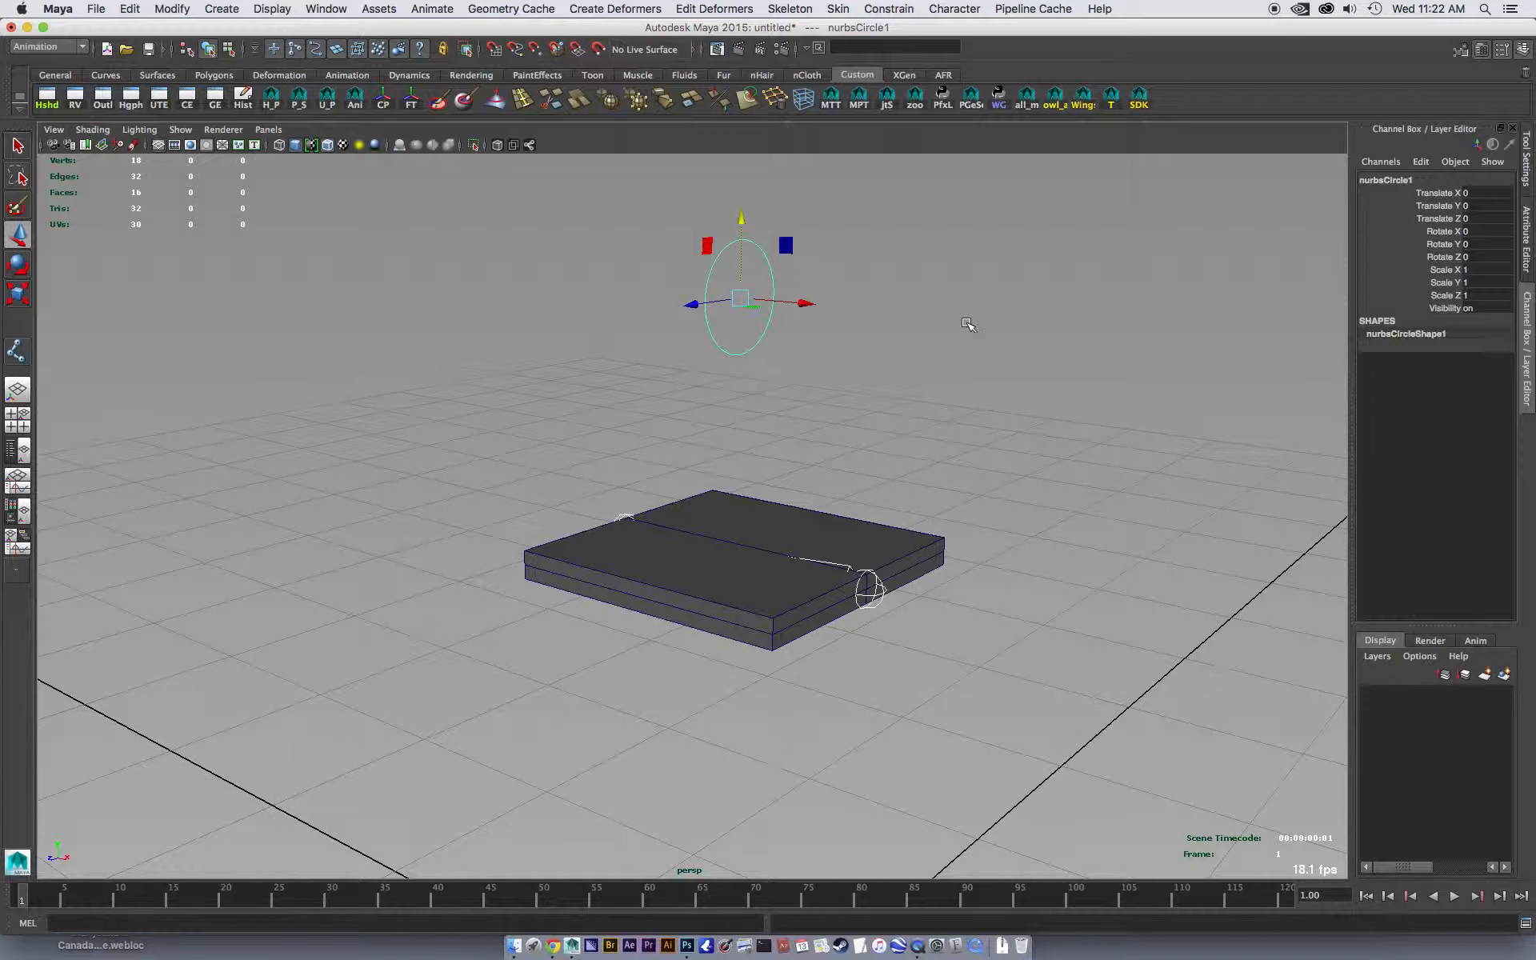
Lock and hide all of the circle's translate, rotate, scale and visibility channels
drag(1450, 196, 1453, 305)
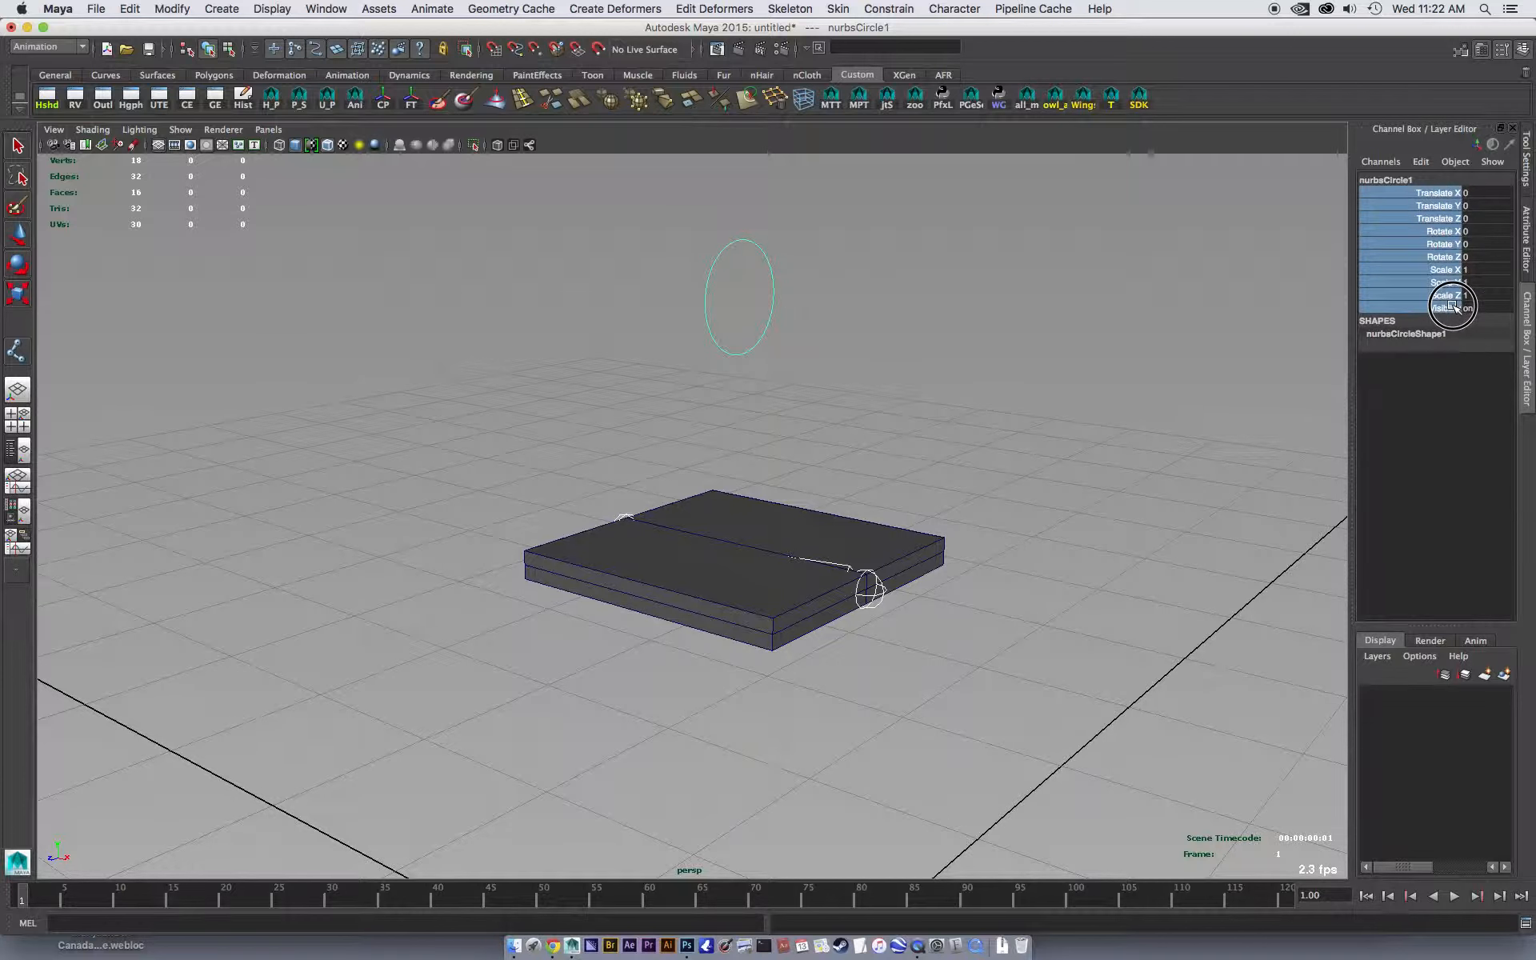
right_drag(1441, 221, 1426, 573)
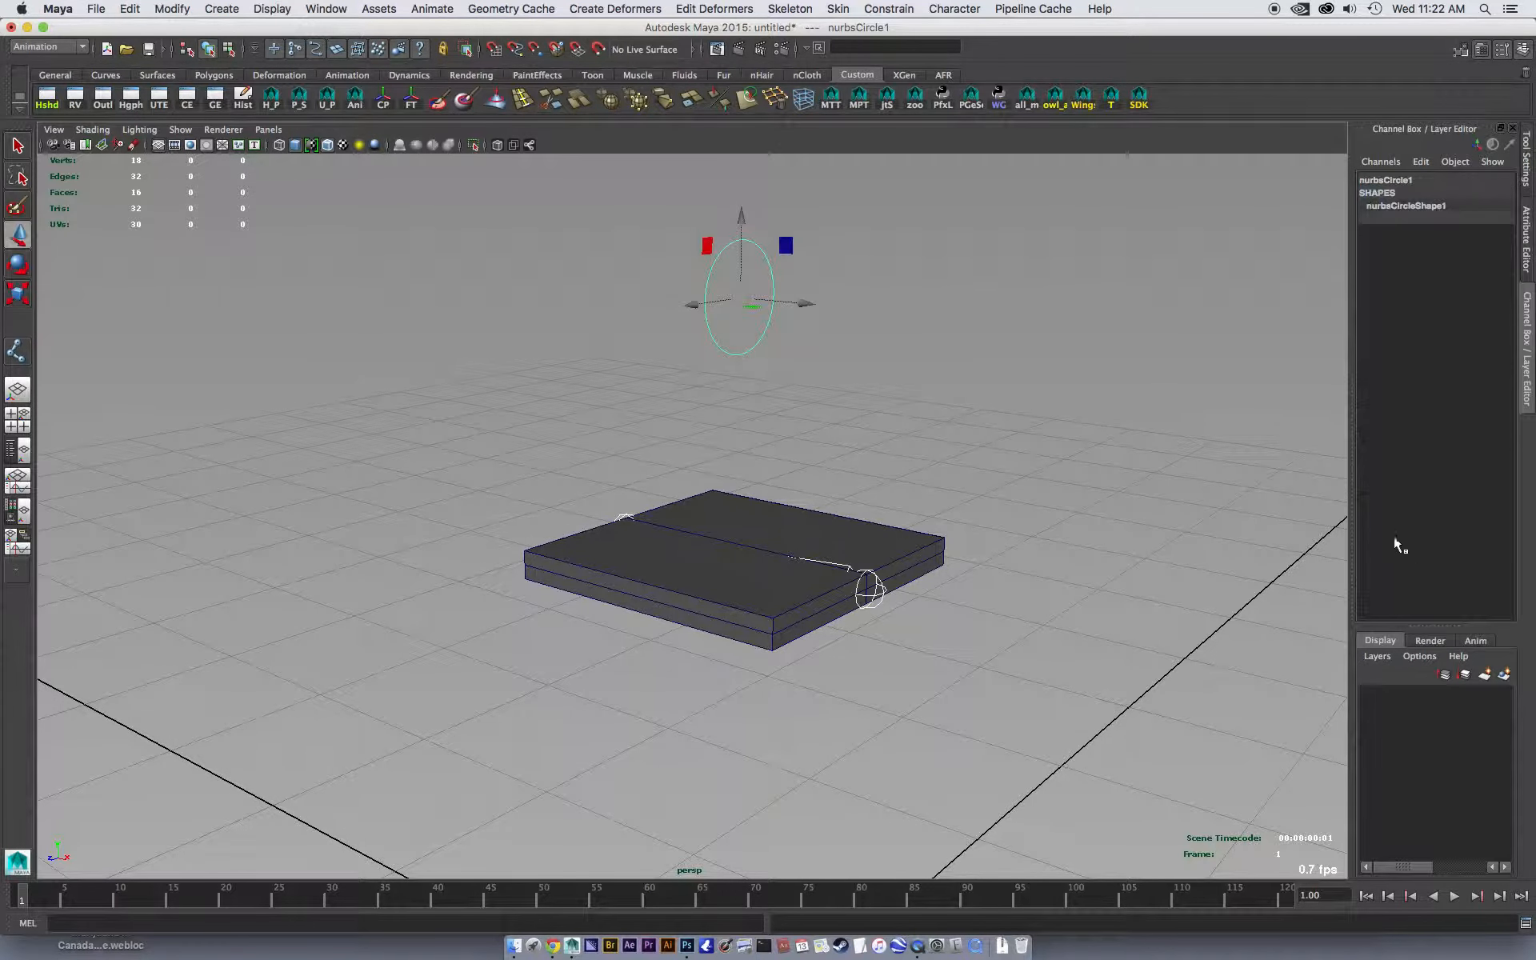
click(861, 329)
drag(860, 329, 476, 352)
mouse_move(607, 329)
alt+mouse_down()
mouse_move(562, 342)
mouse_move(588, 323)
alt+mouse_up()
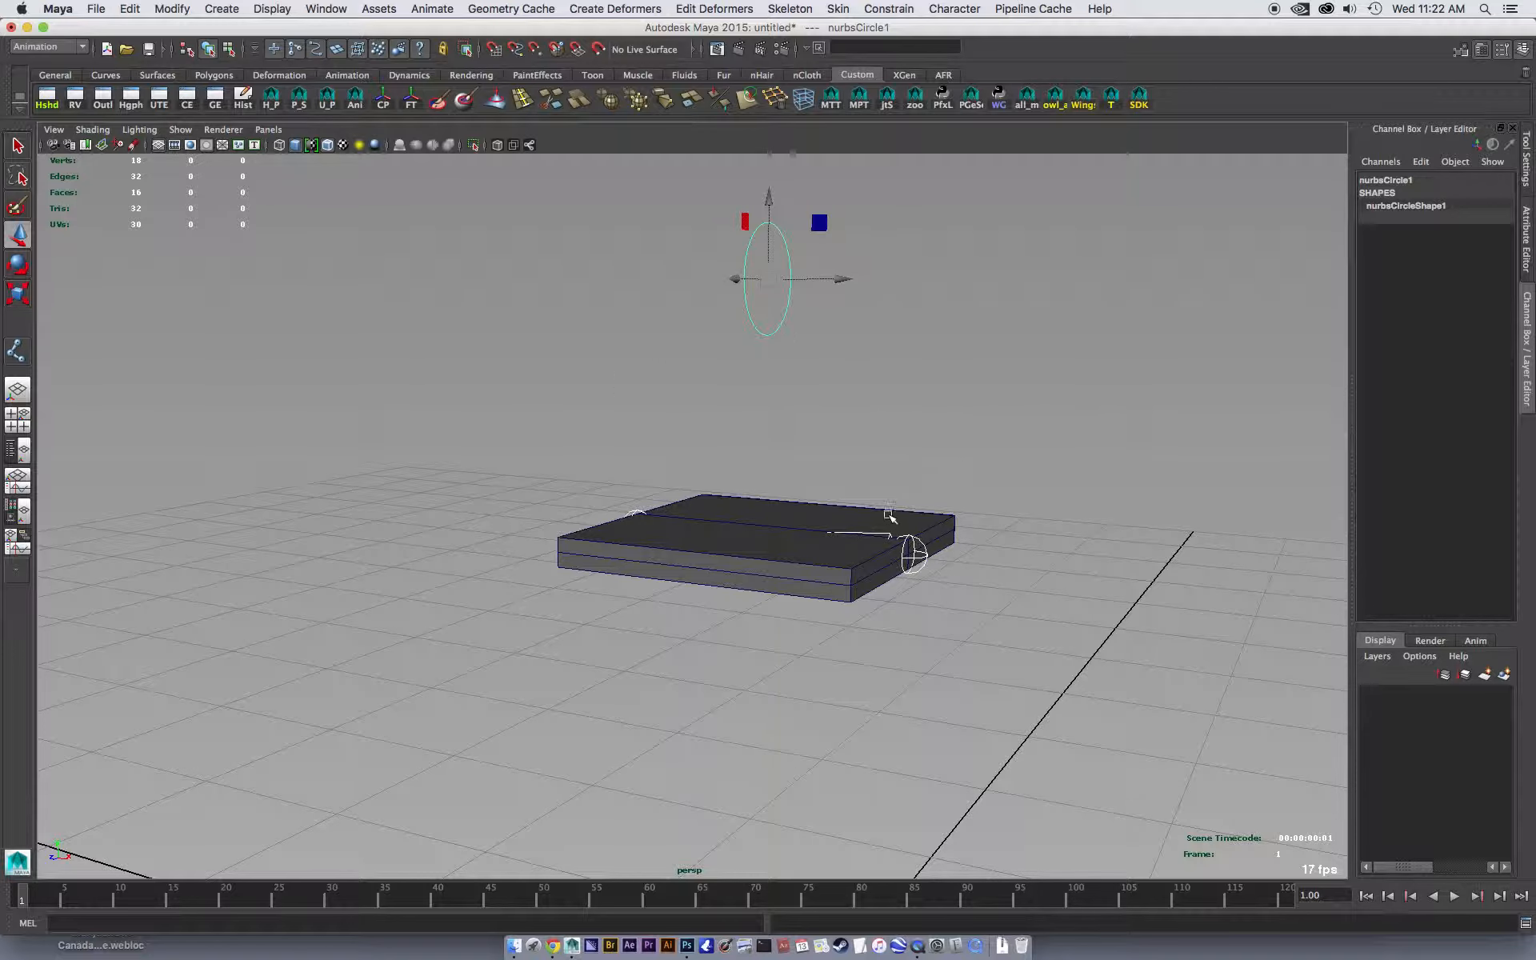
Start a new keyable float attribute on the circle with minimum 0, maximum 10 and default 0
alt+drag(906, 504, 851, 368)
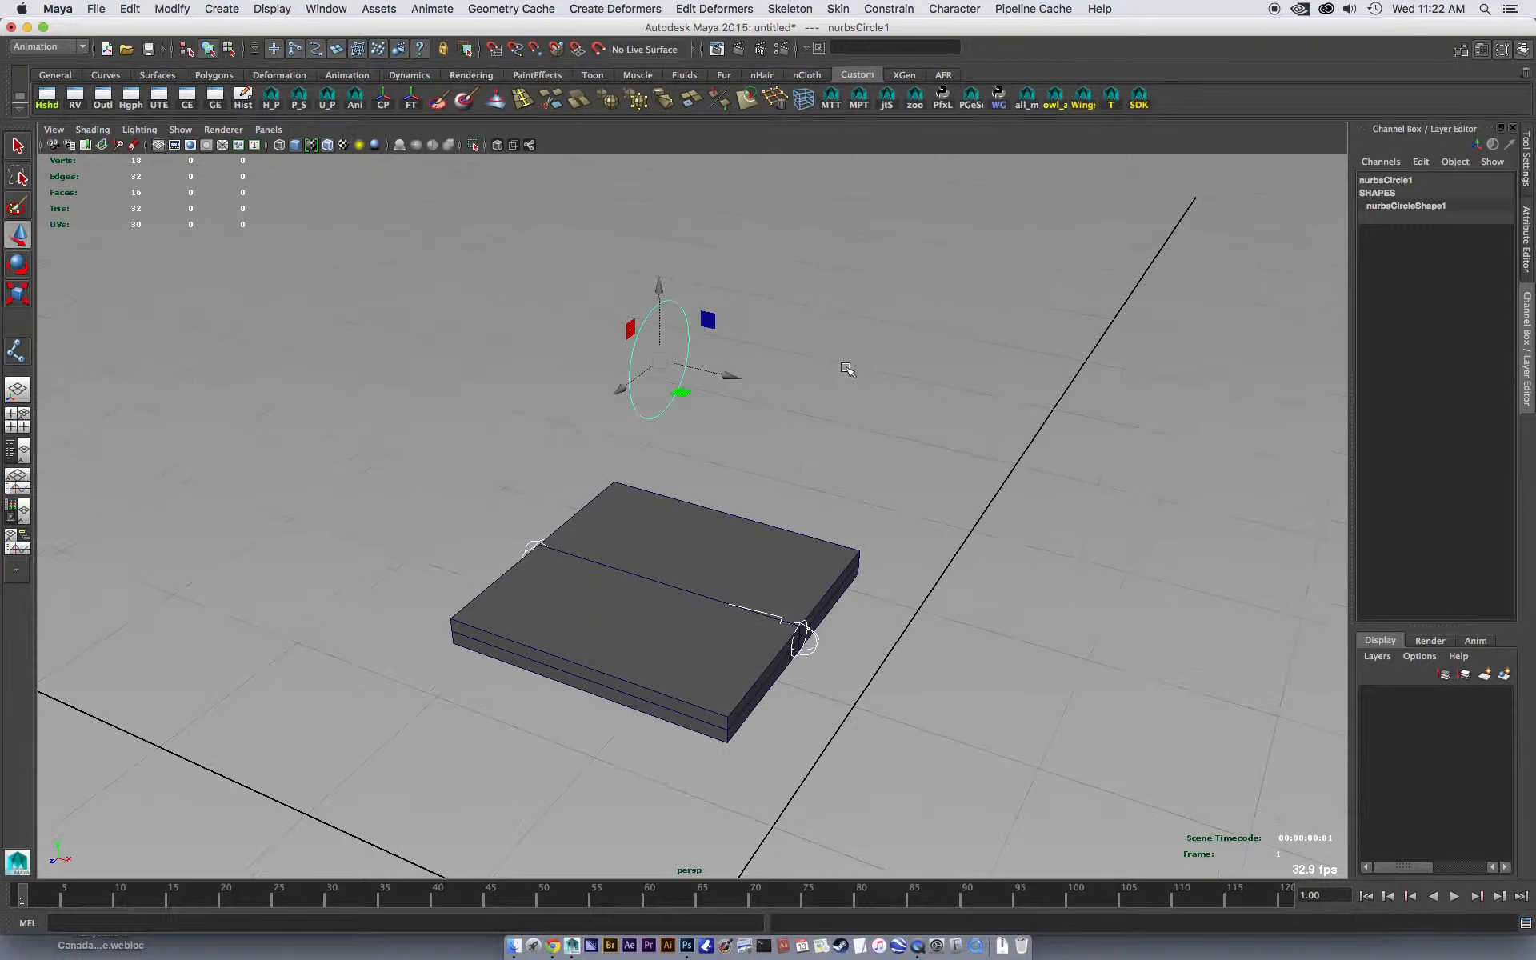
click(168, 8)
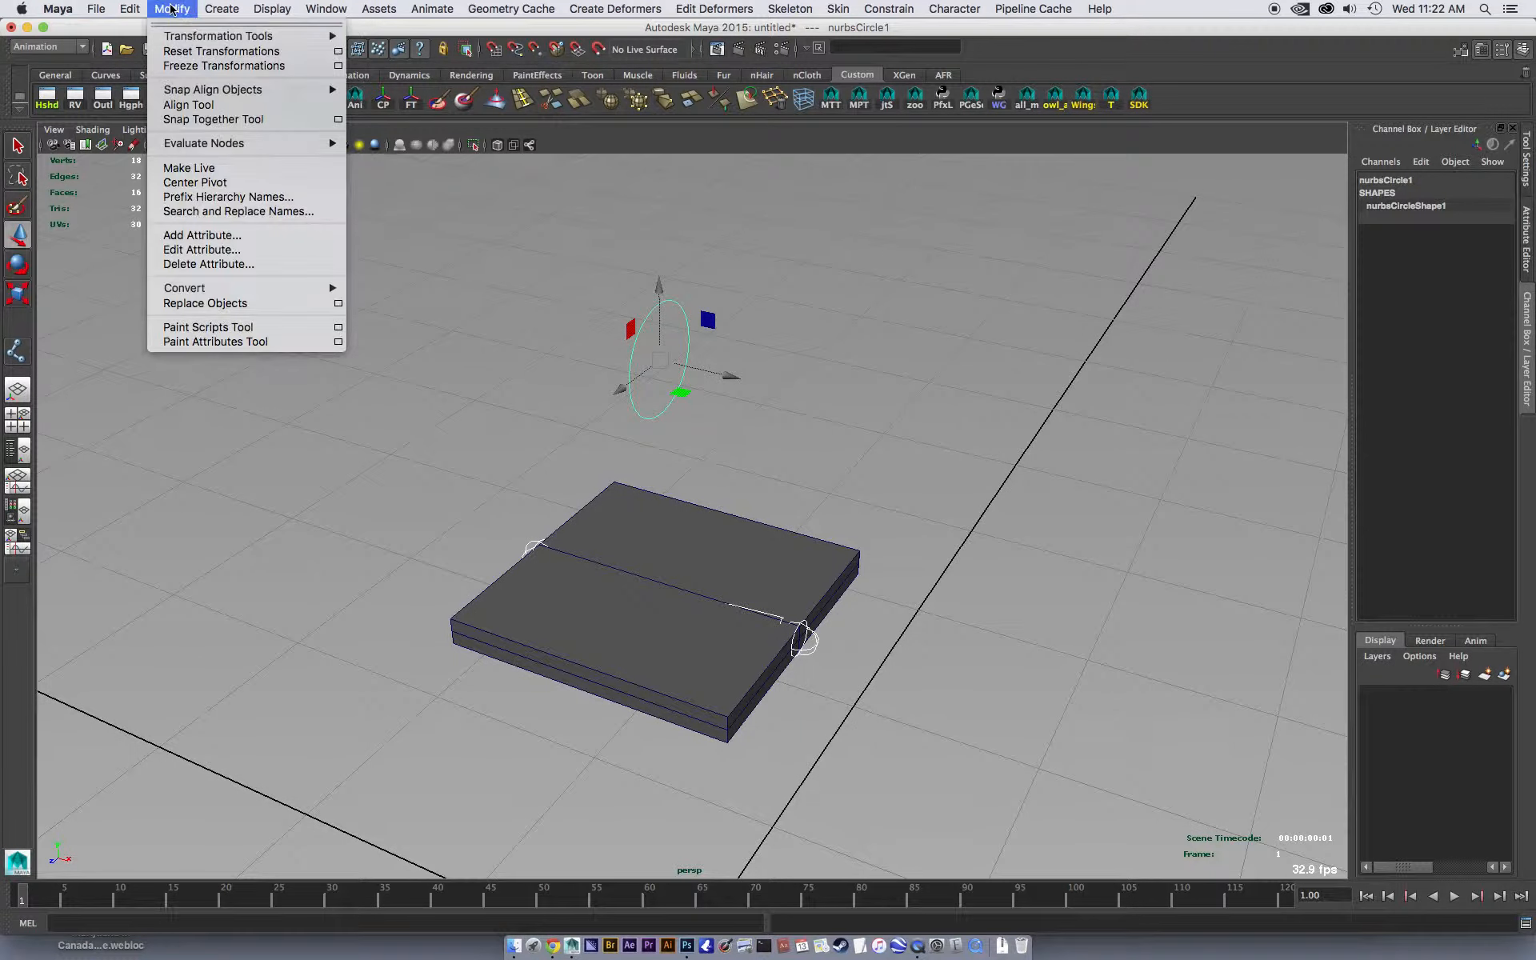
click(185, 237)
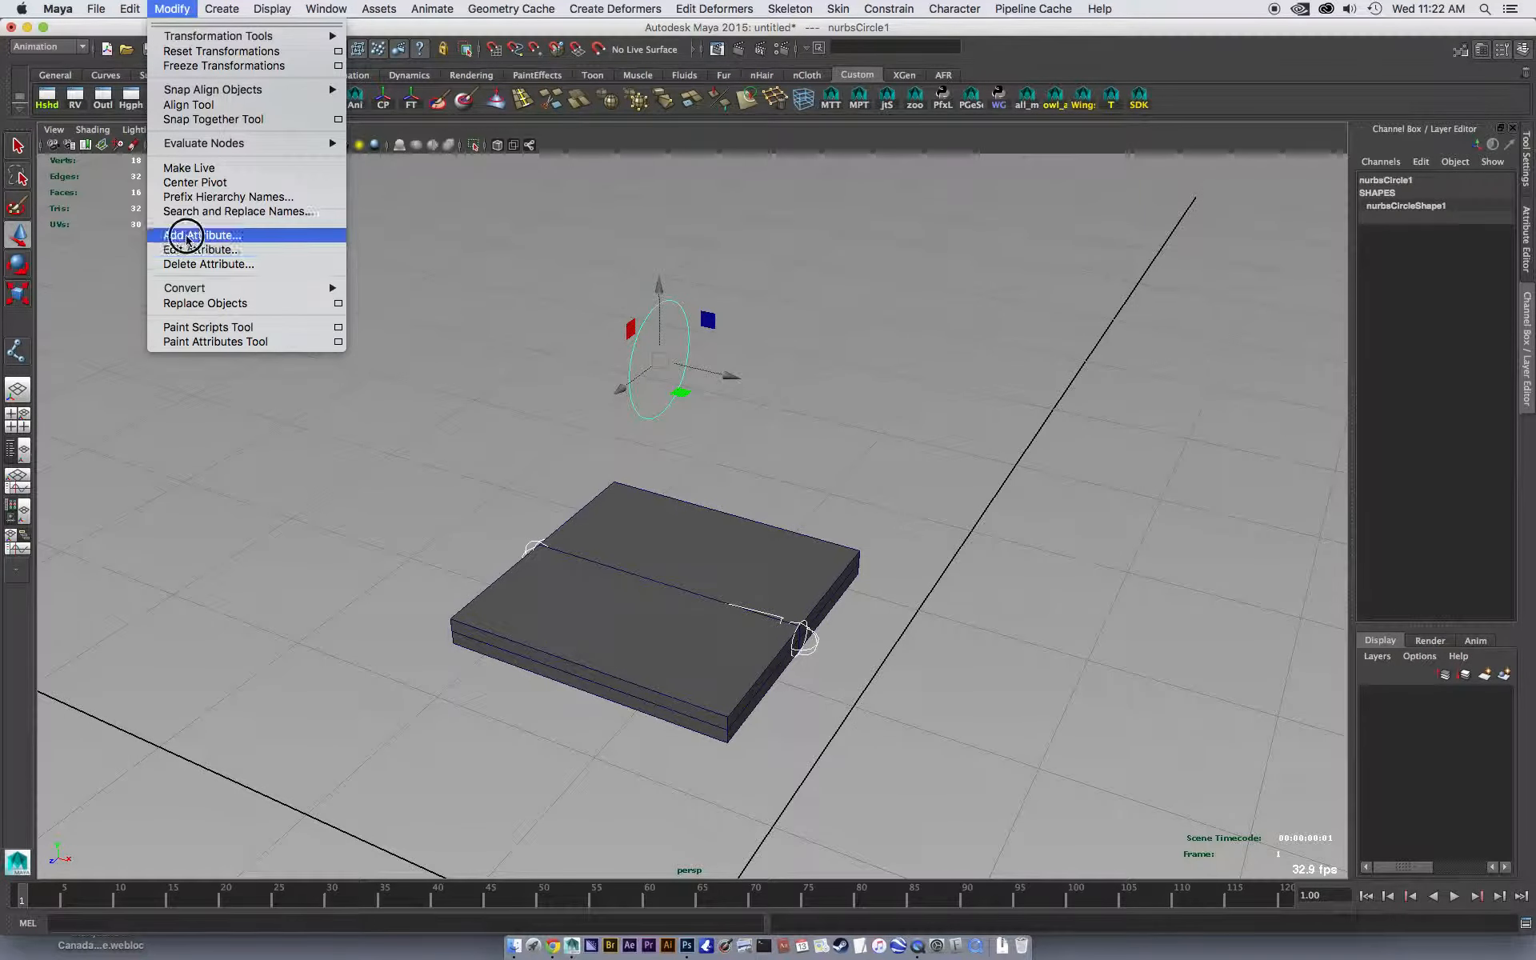
drag(1351, 135, 1170, 181)
click(893, 422)
text(0)
click(909, 446)
text(1)
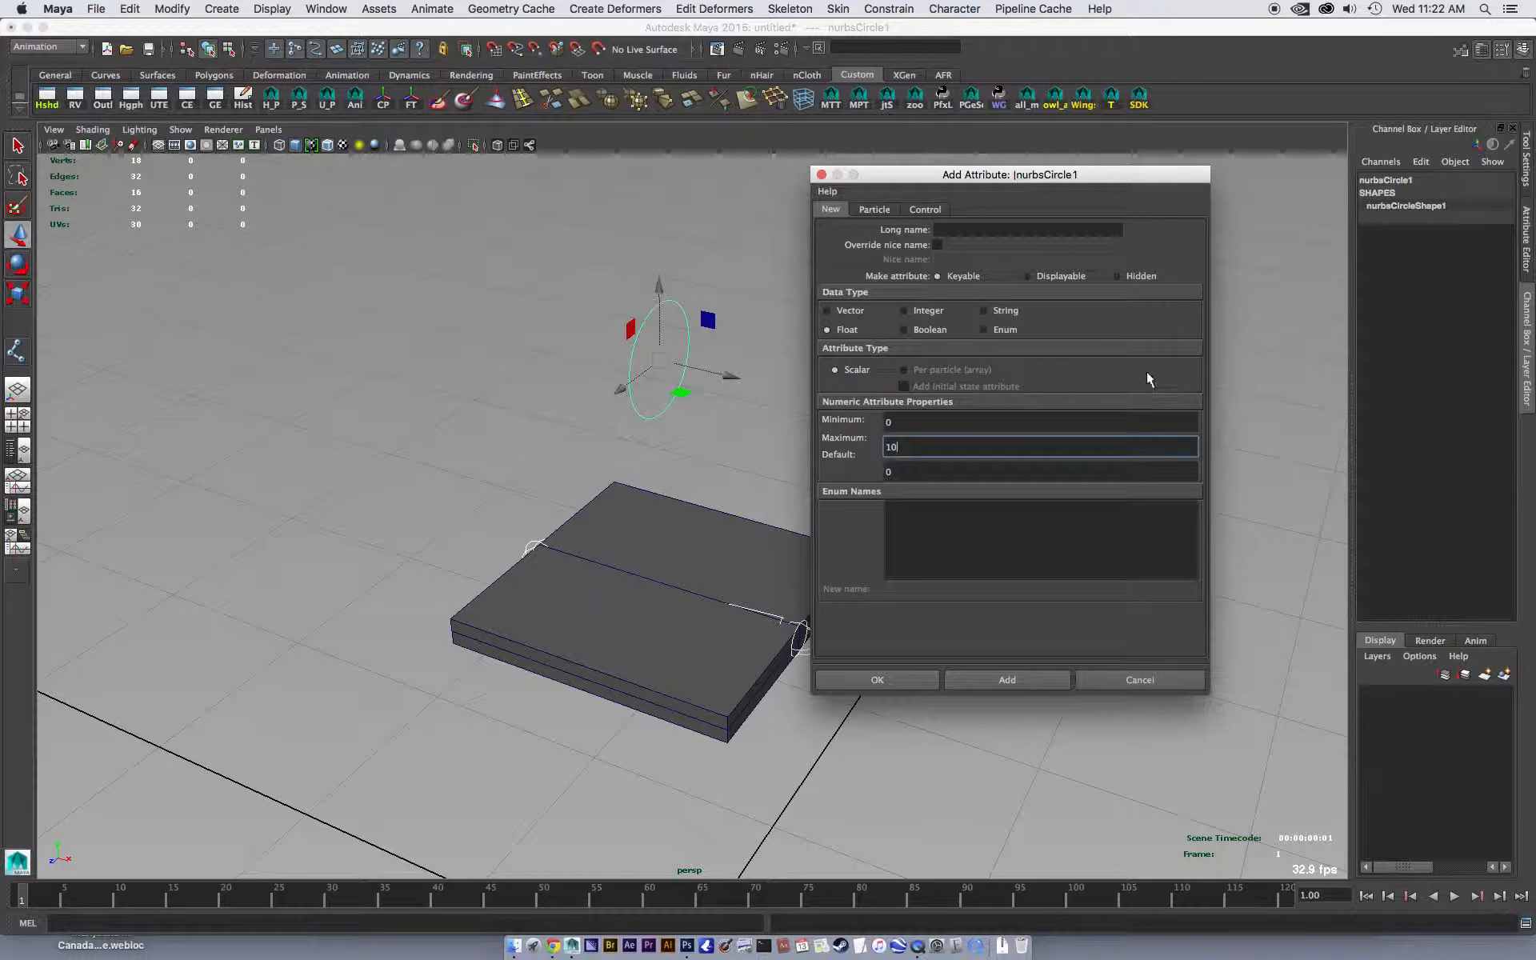
key(Tab)
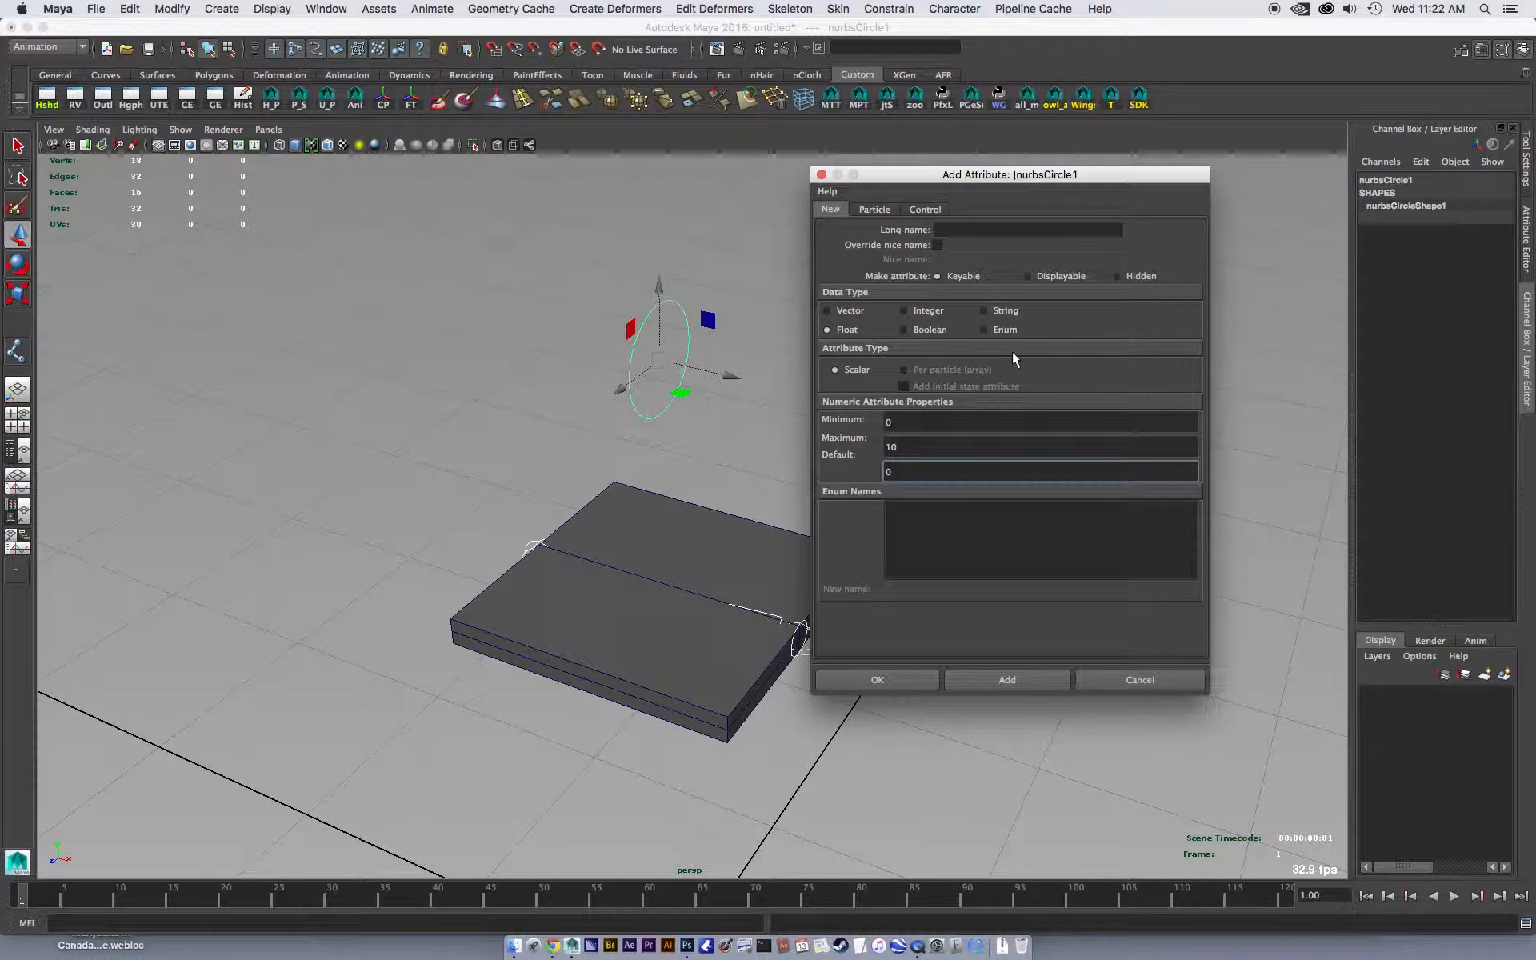
Name the attribute hatch_open_close and add it to the circle
click(971, 227)
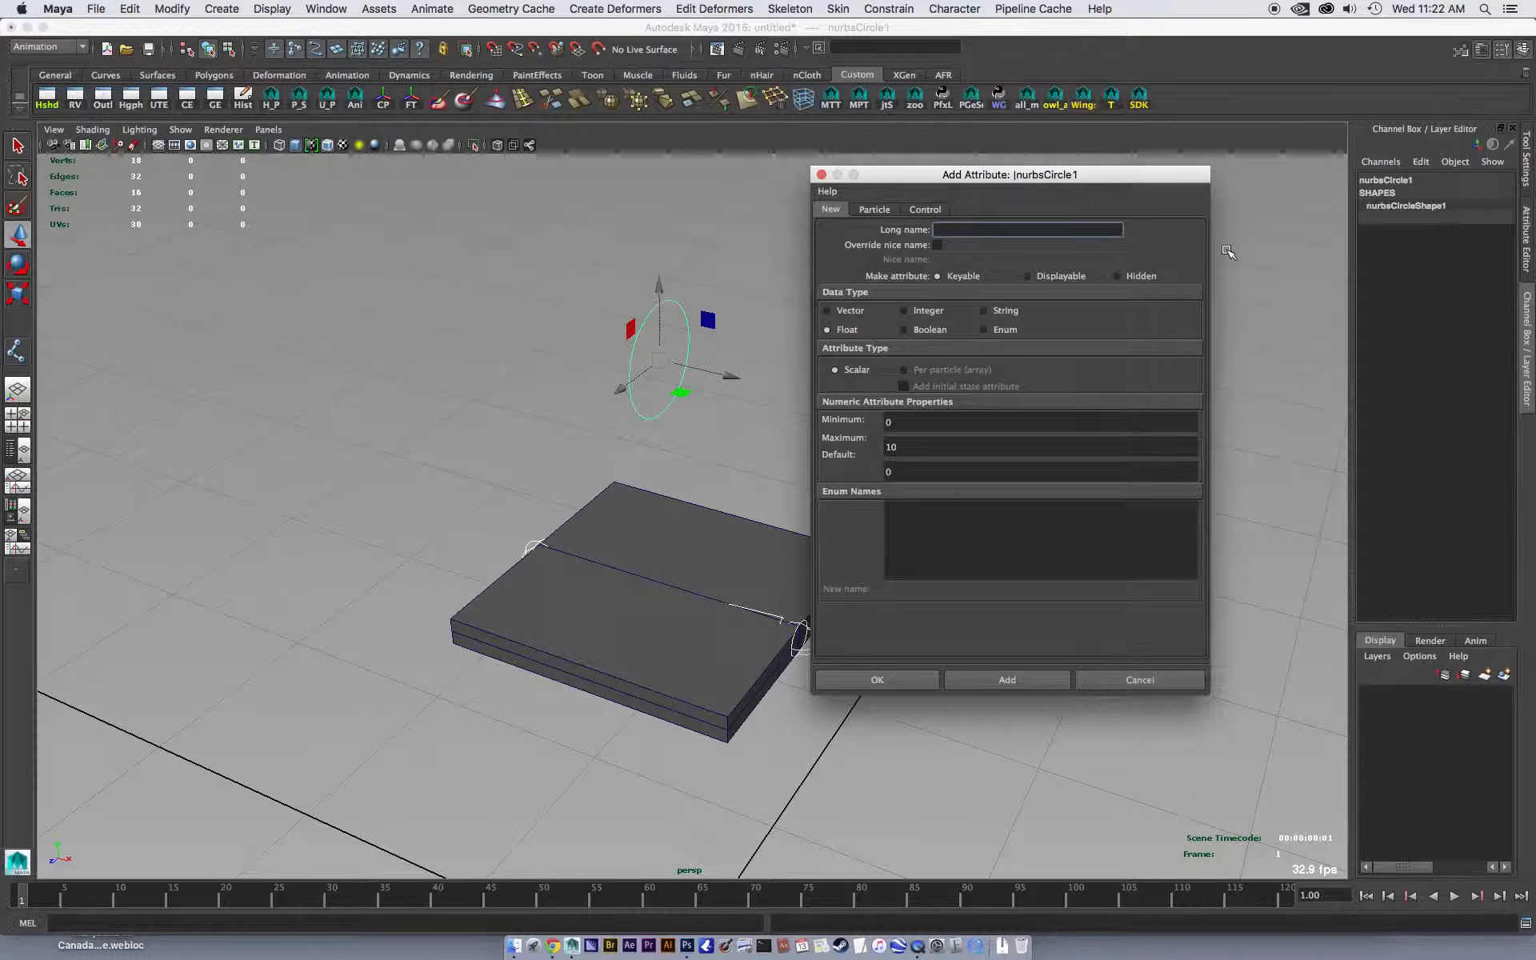
text(hatch_open_close)
click(879, 679)
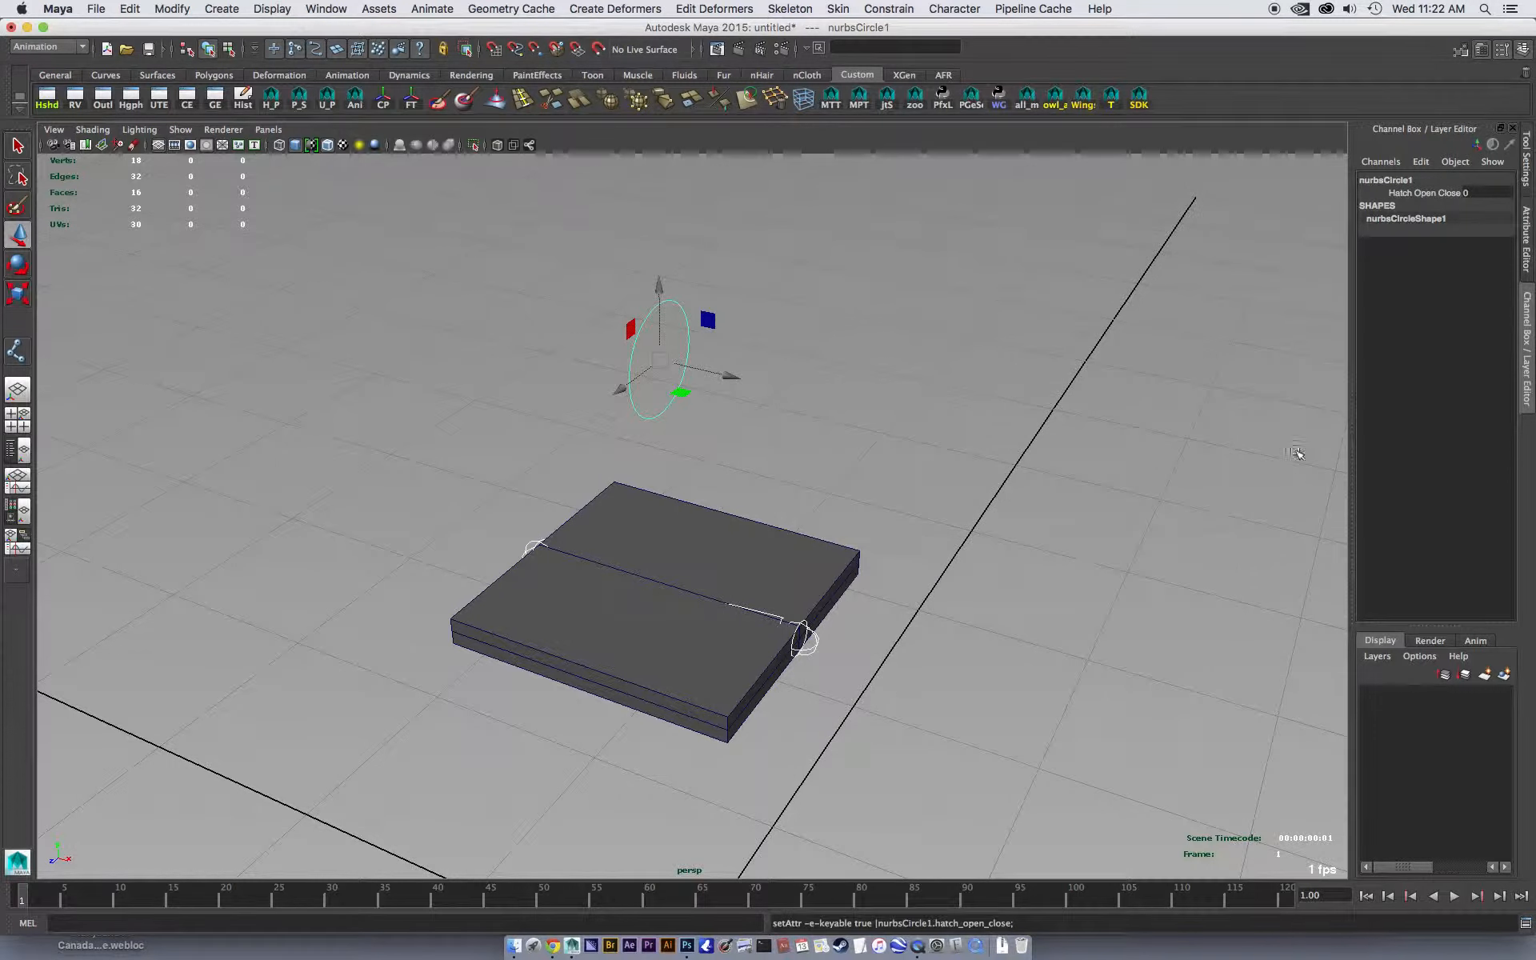
Open the Set Driven Key window and load the circle as the driver
alt+drag(1160, 384, 896, 326)
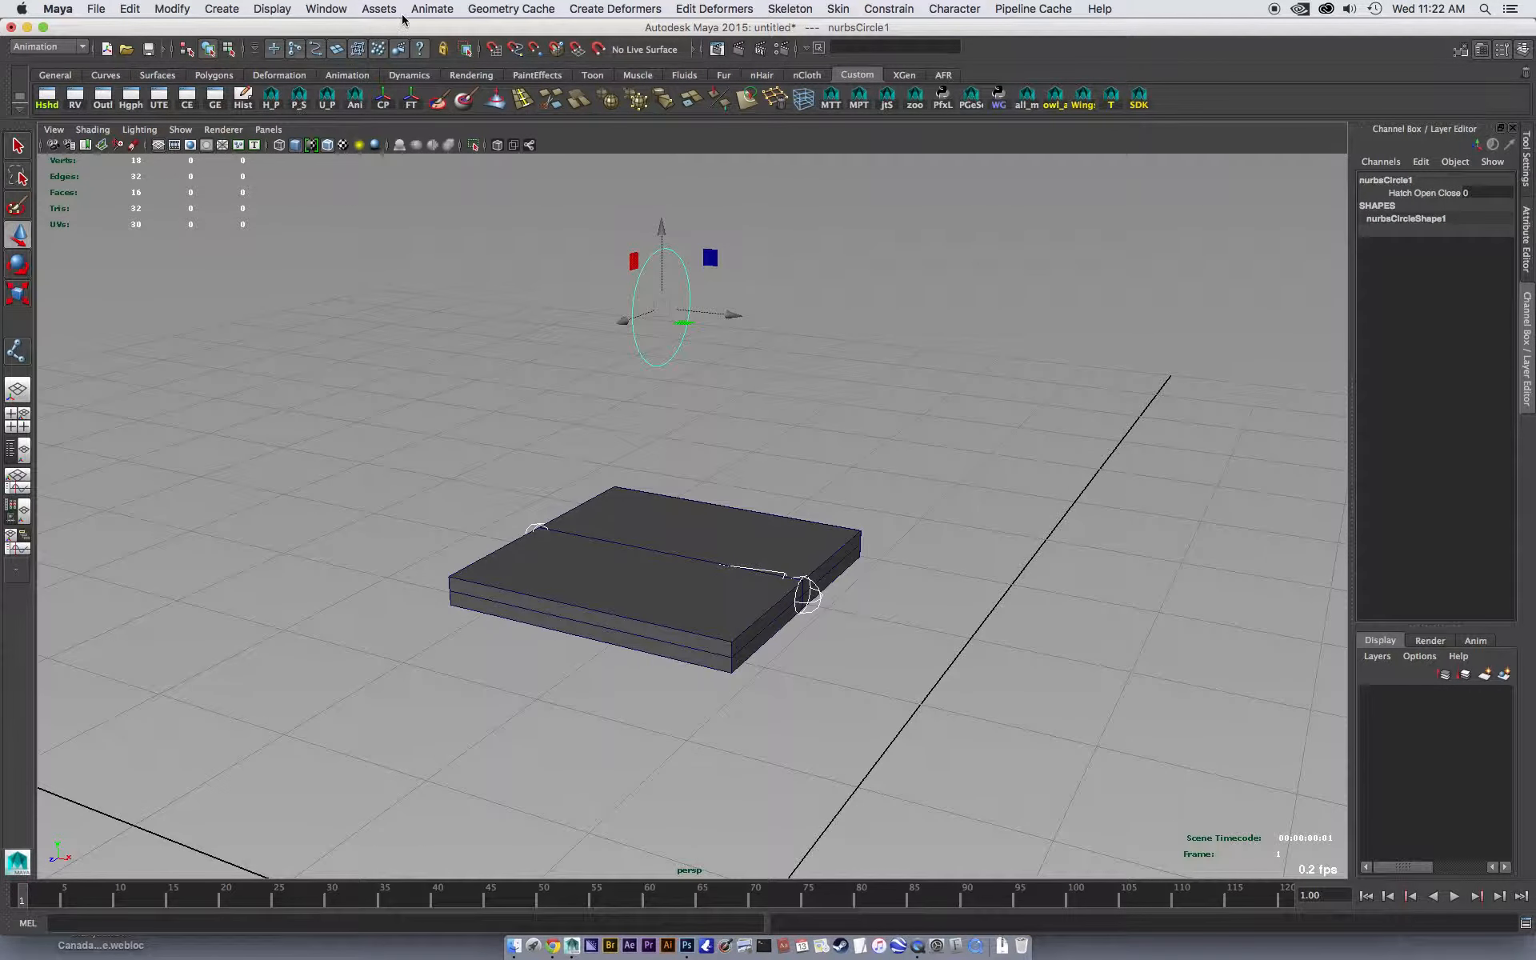
click(426, 9)
mouse_move(444, 83)
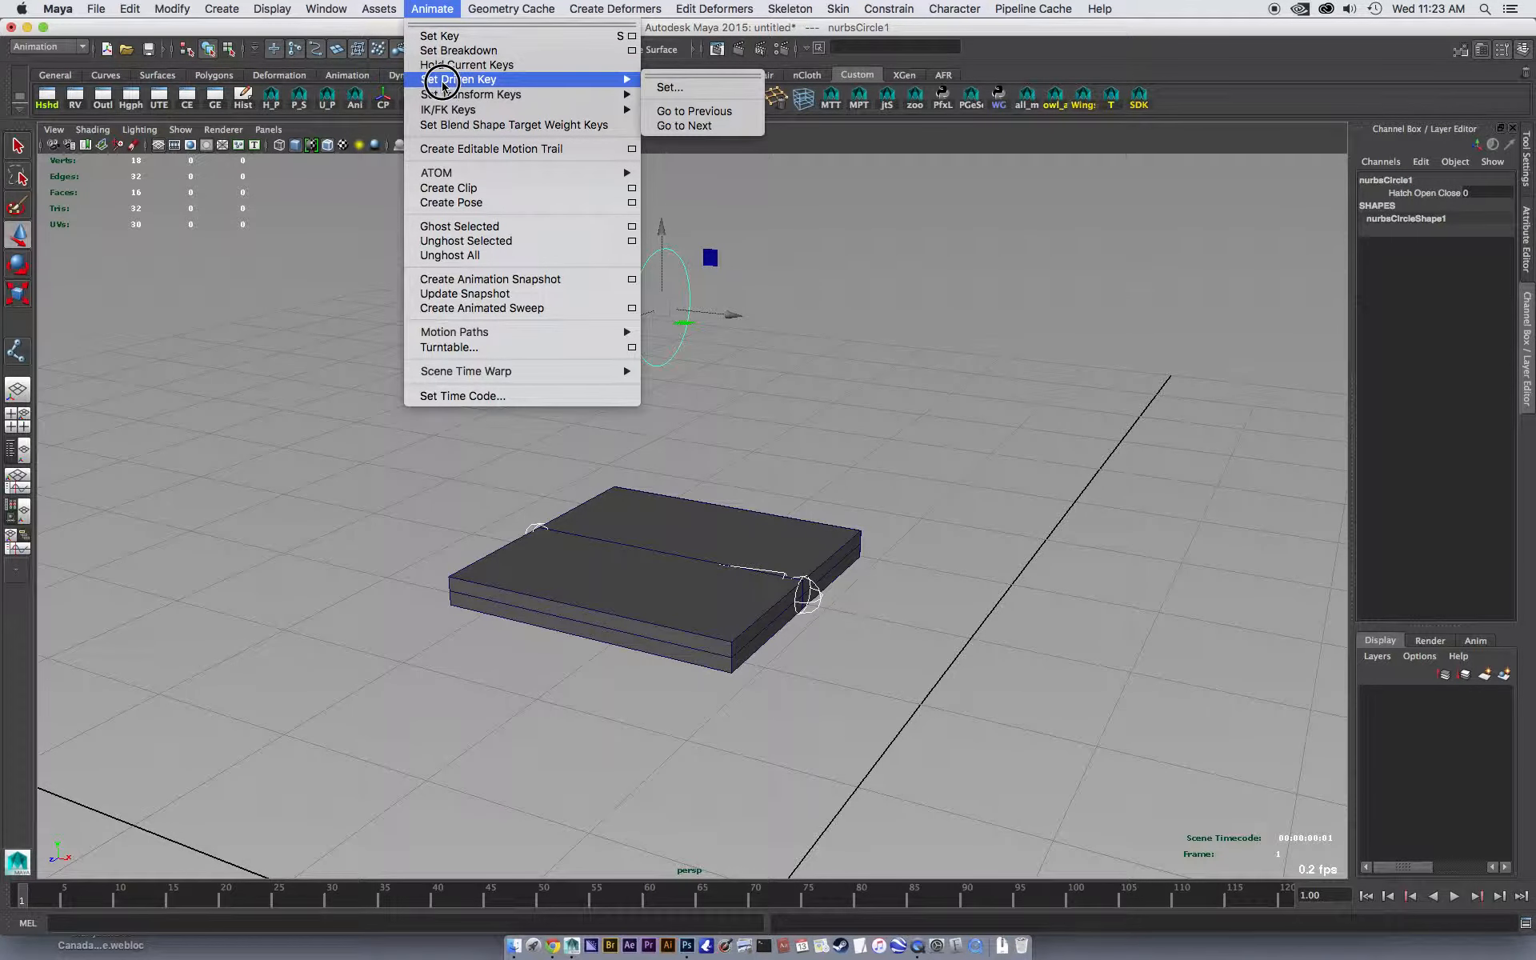
click(669, 87)
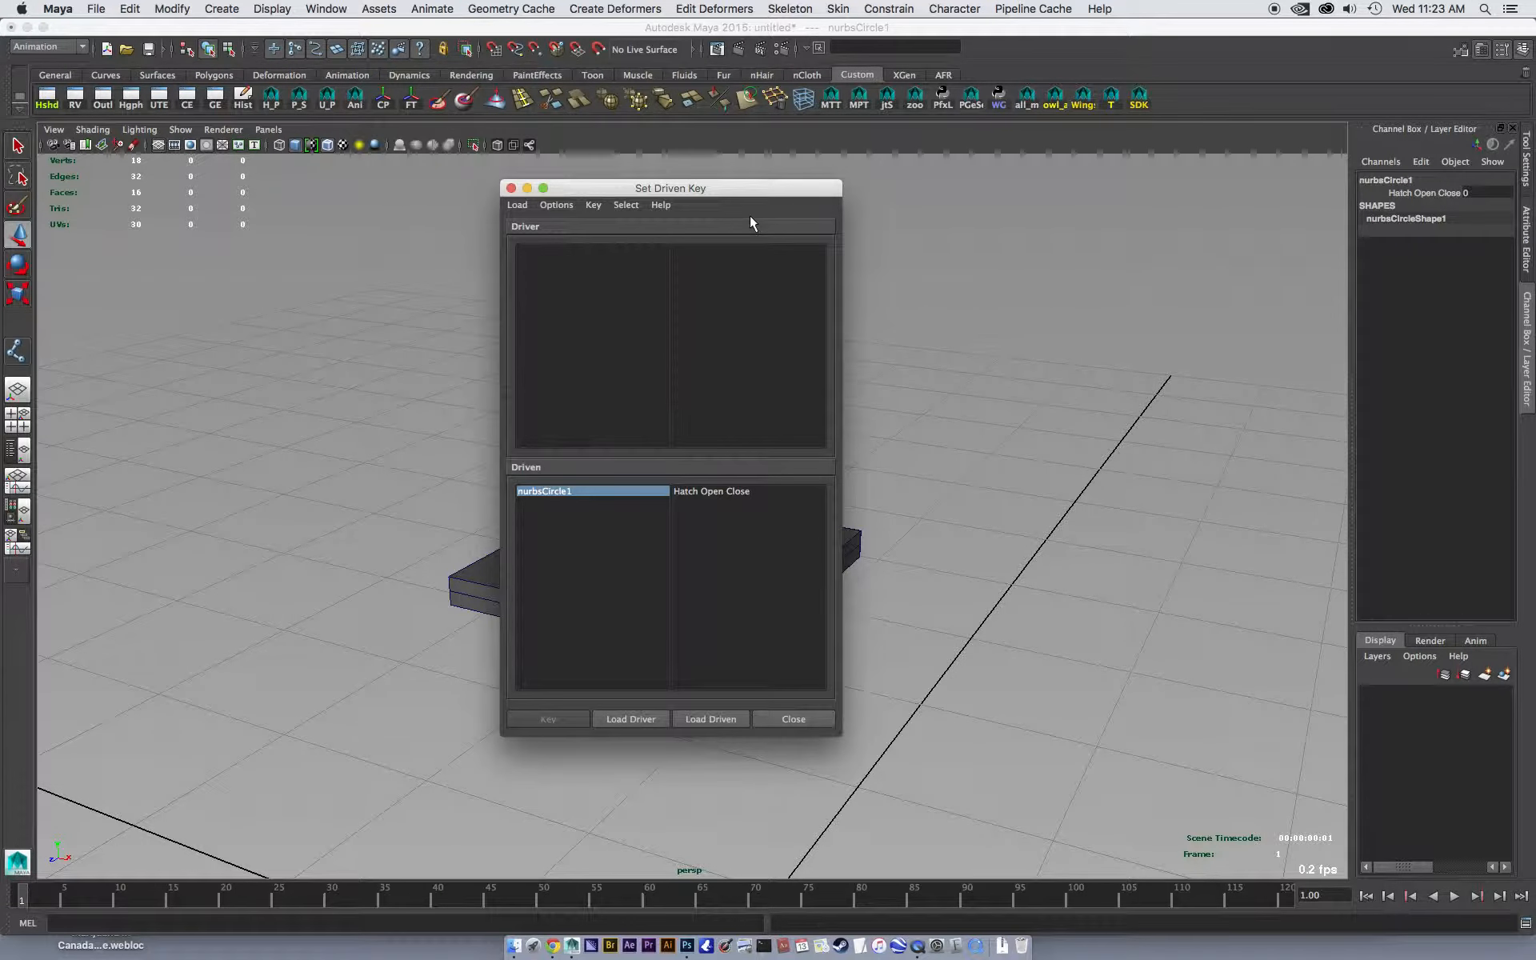
drag(752, 192, 369, 196)
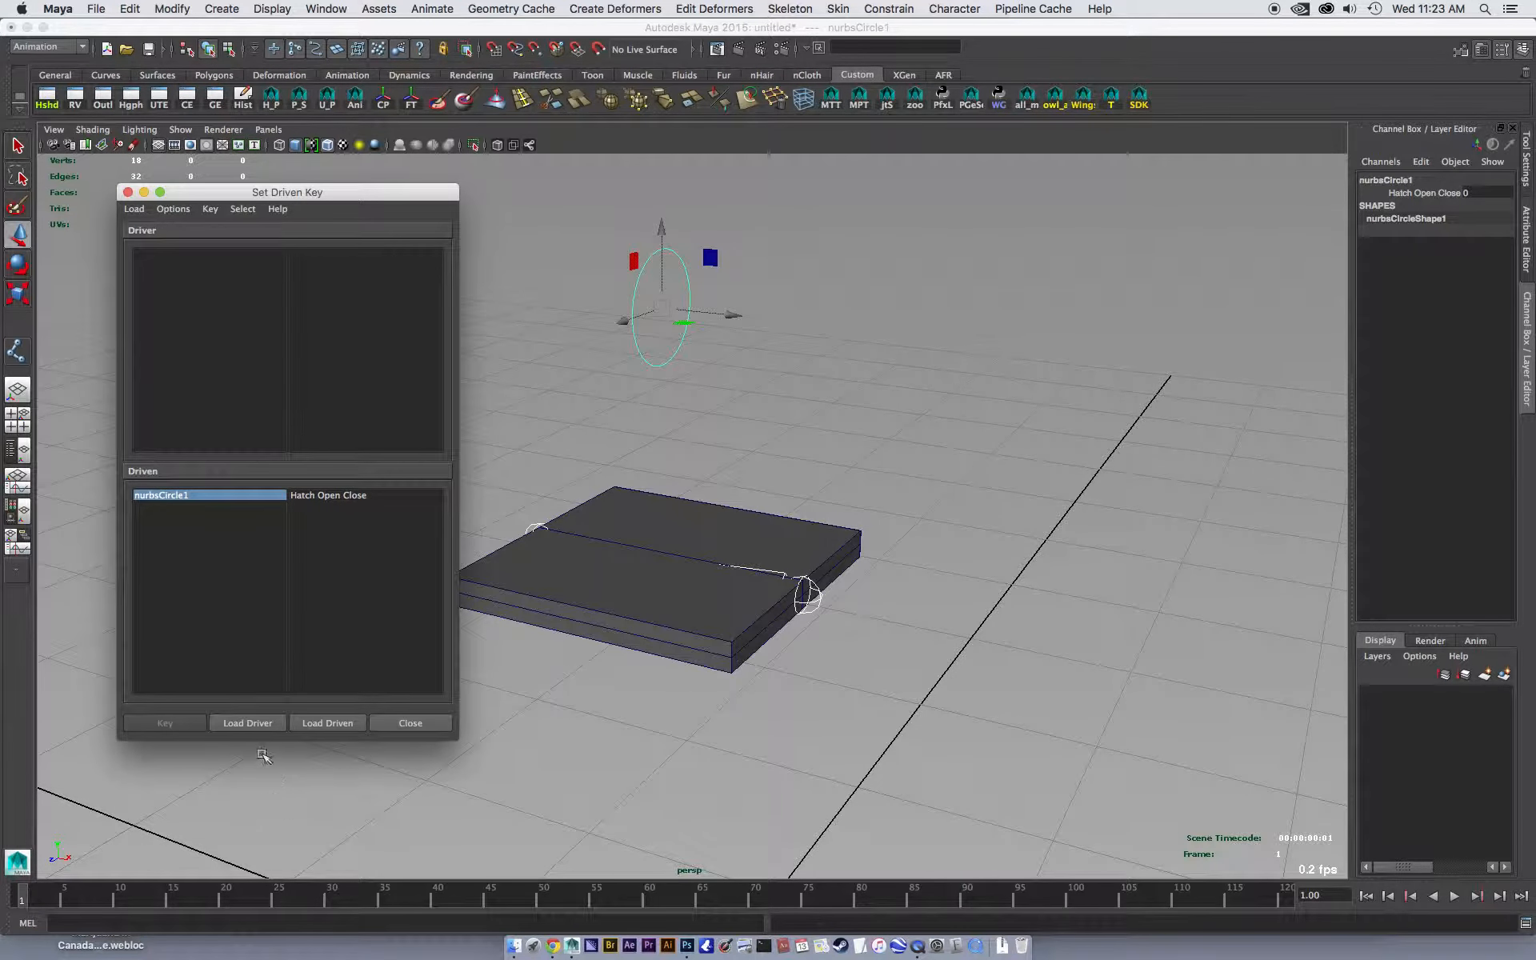
click(248, 723)
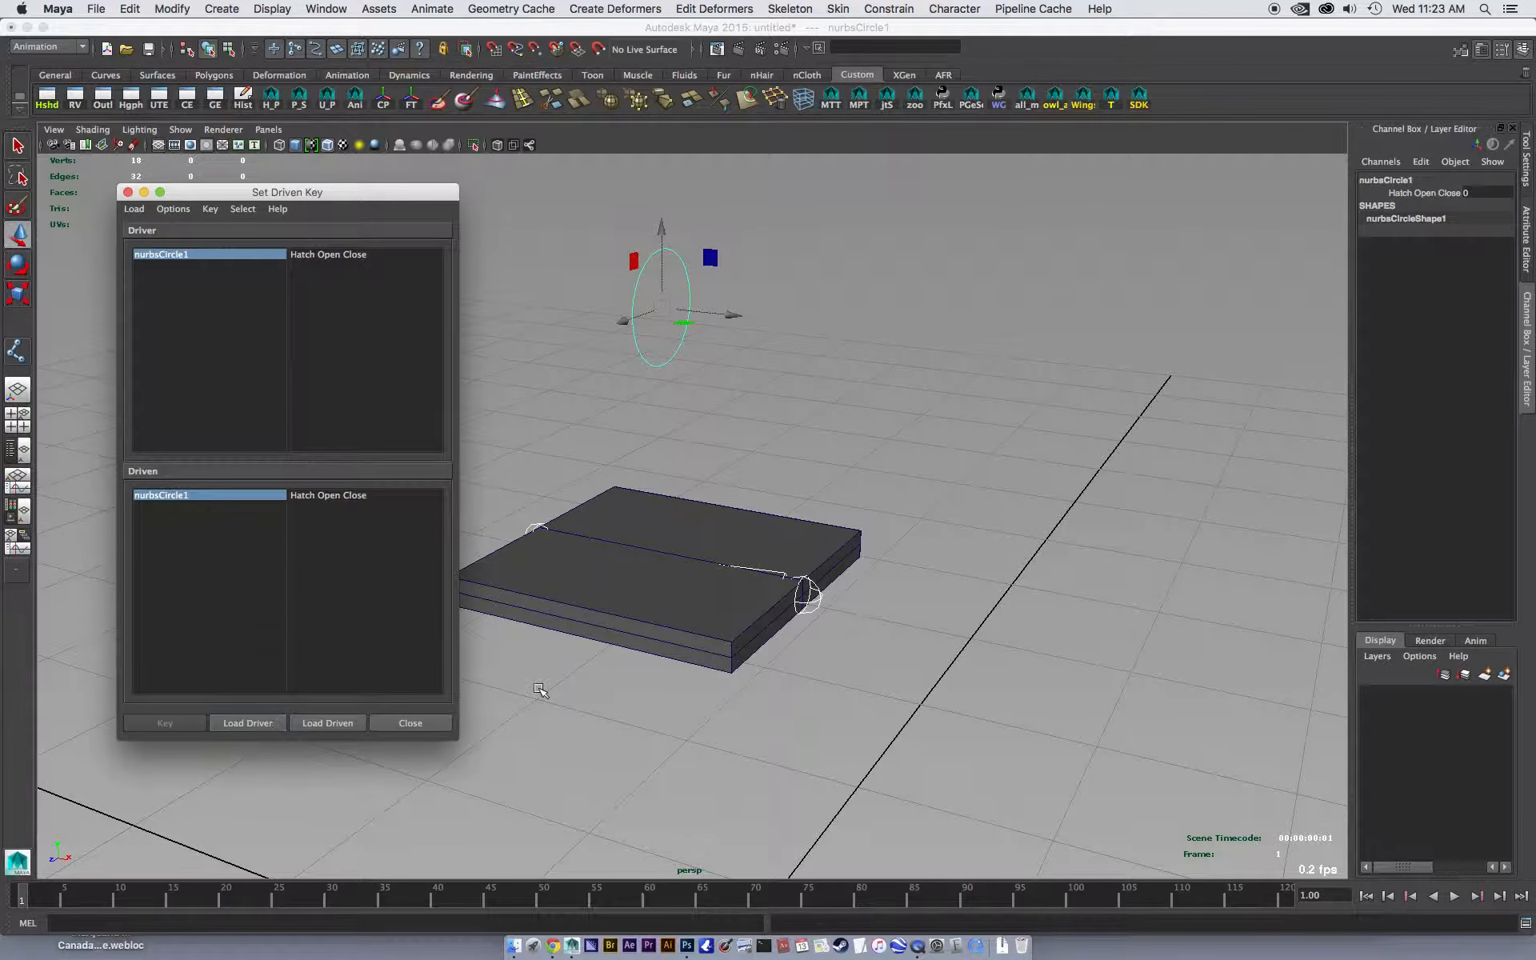
Load the slab's hinge joint as the driven object for the set driven key
click(812, 612)
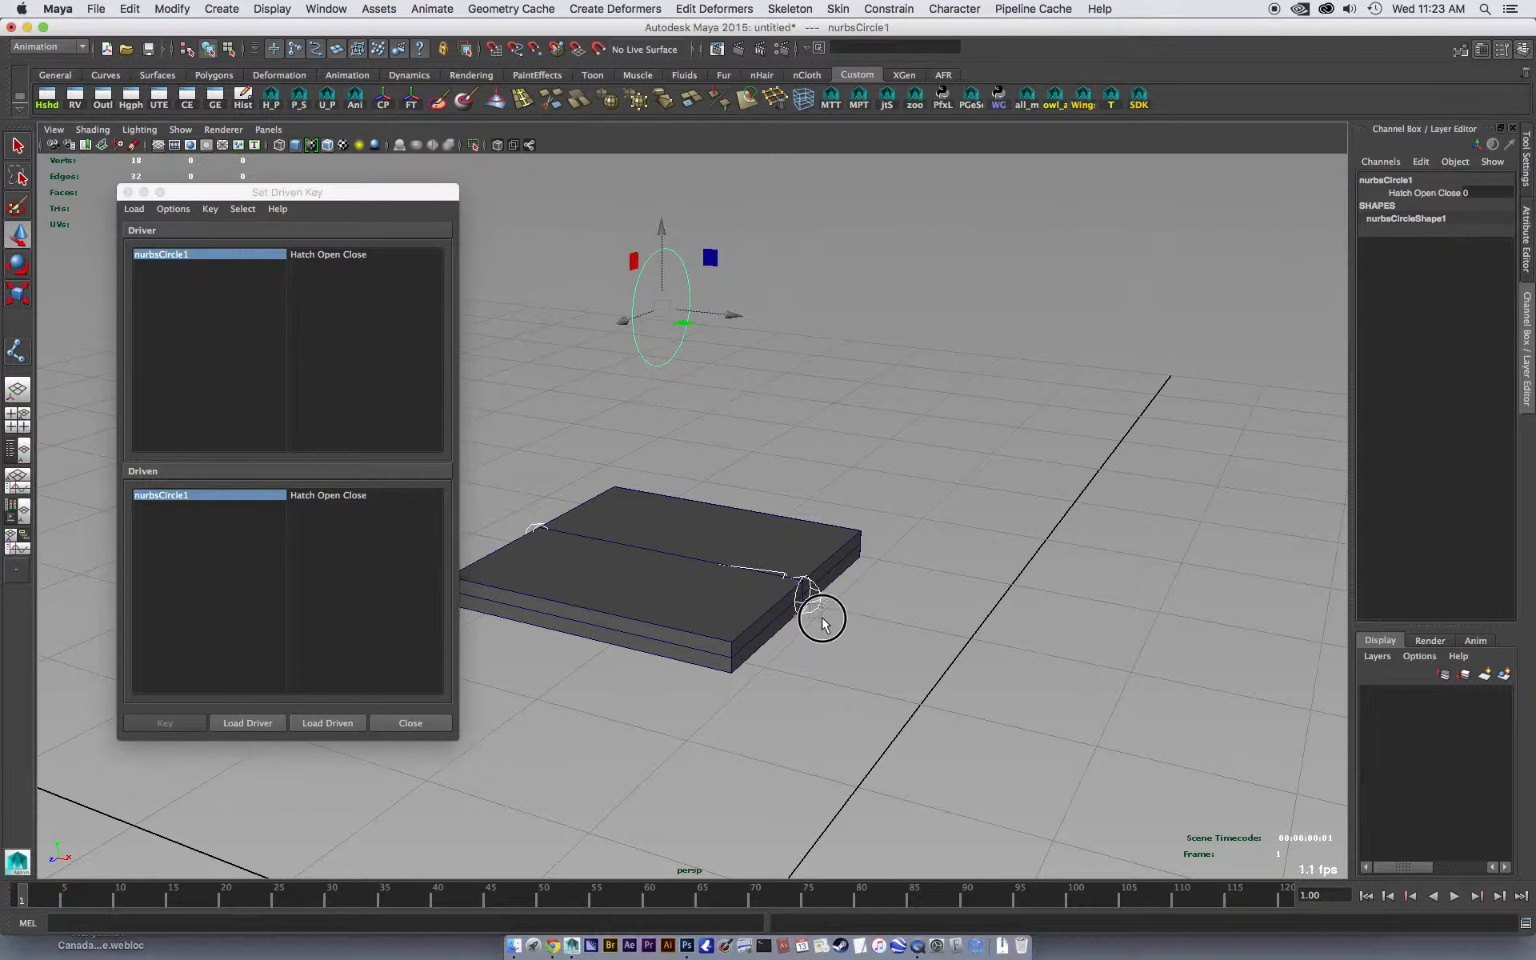
click(318, 723)
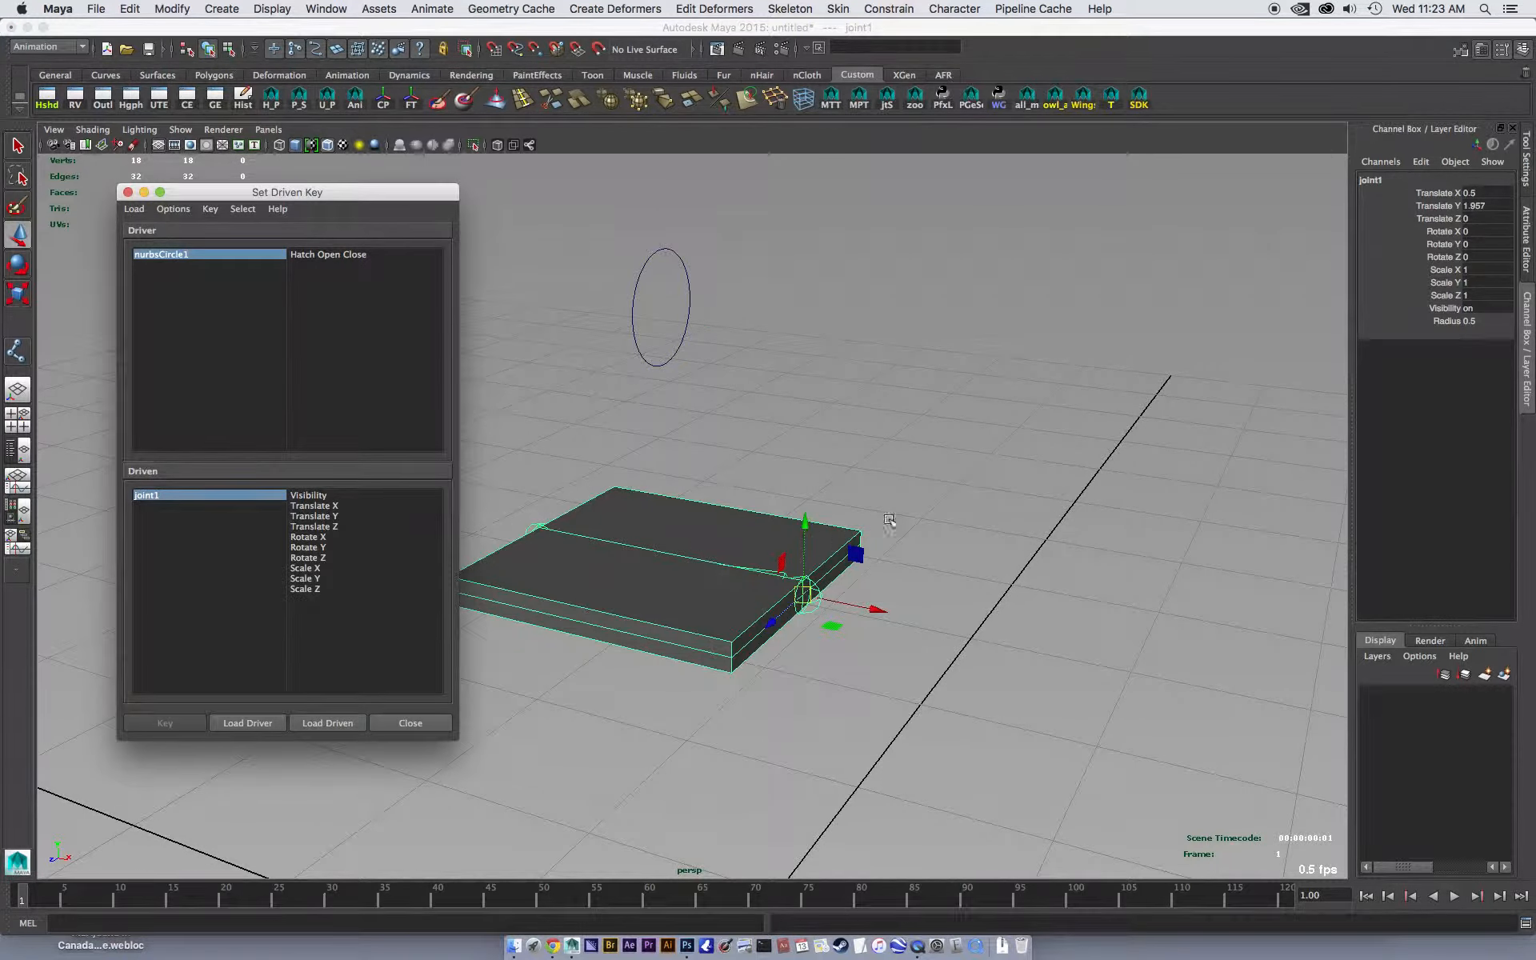
Try rotating the joint about Z to swing the slab, and undo the rotation
key(e)
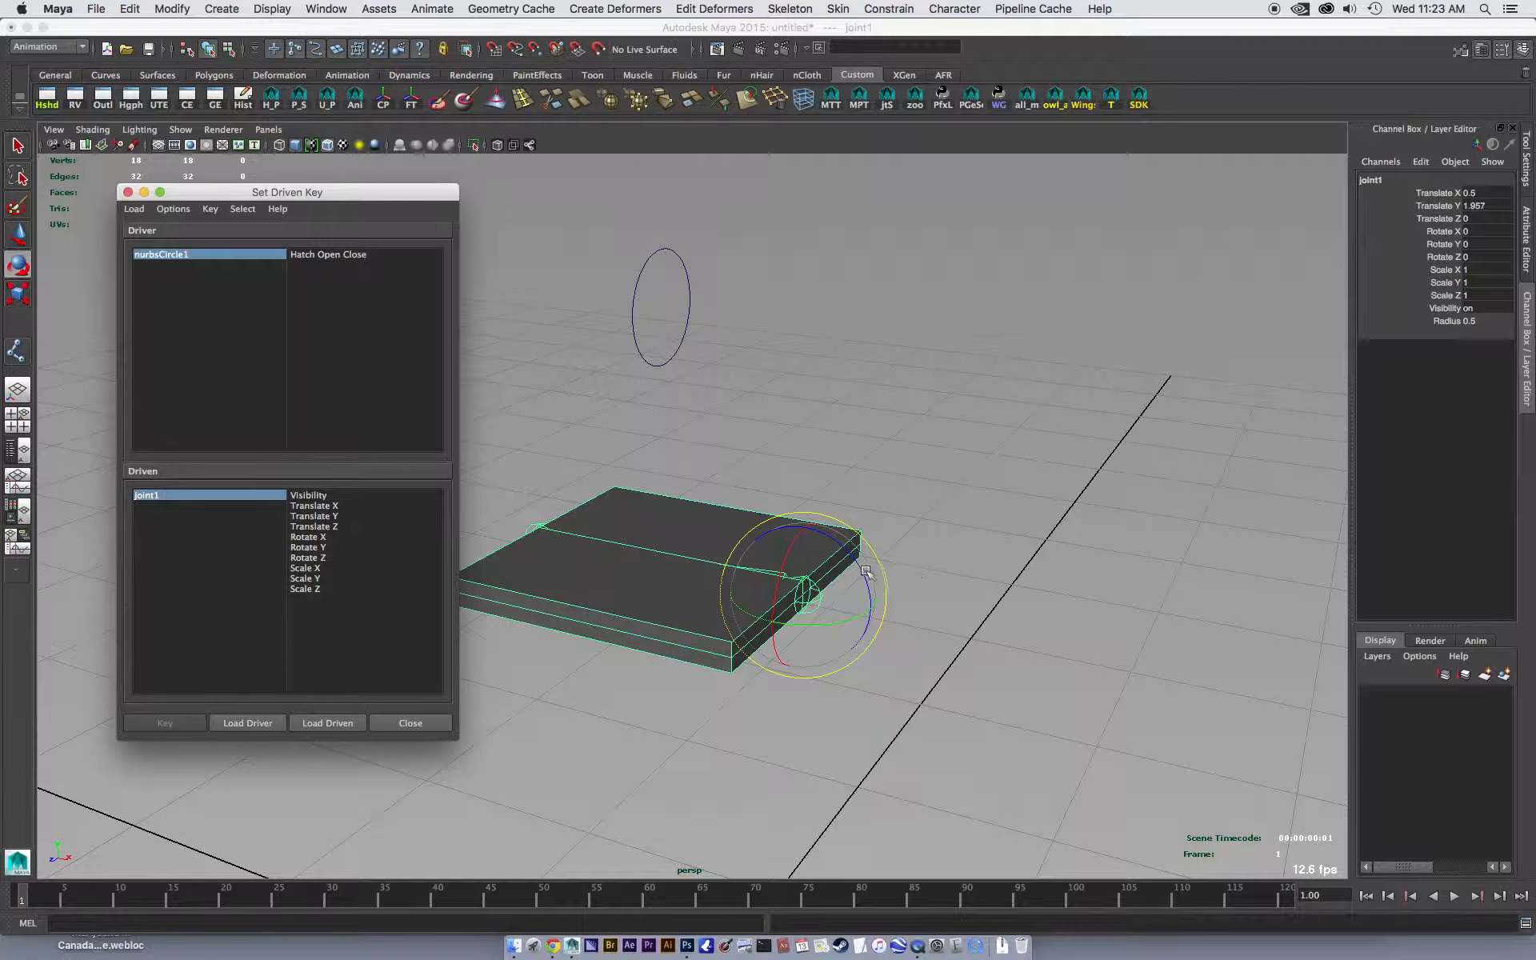
mouse_move(839, 549)
mouse_down()
mouse_move(789, 521)
mouse_move(796, 544)
mouse_up()
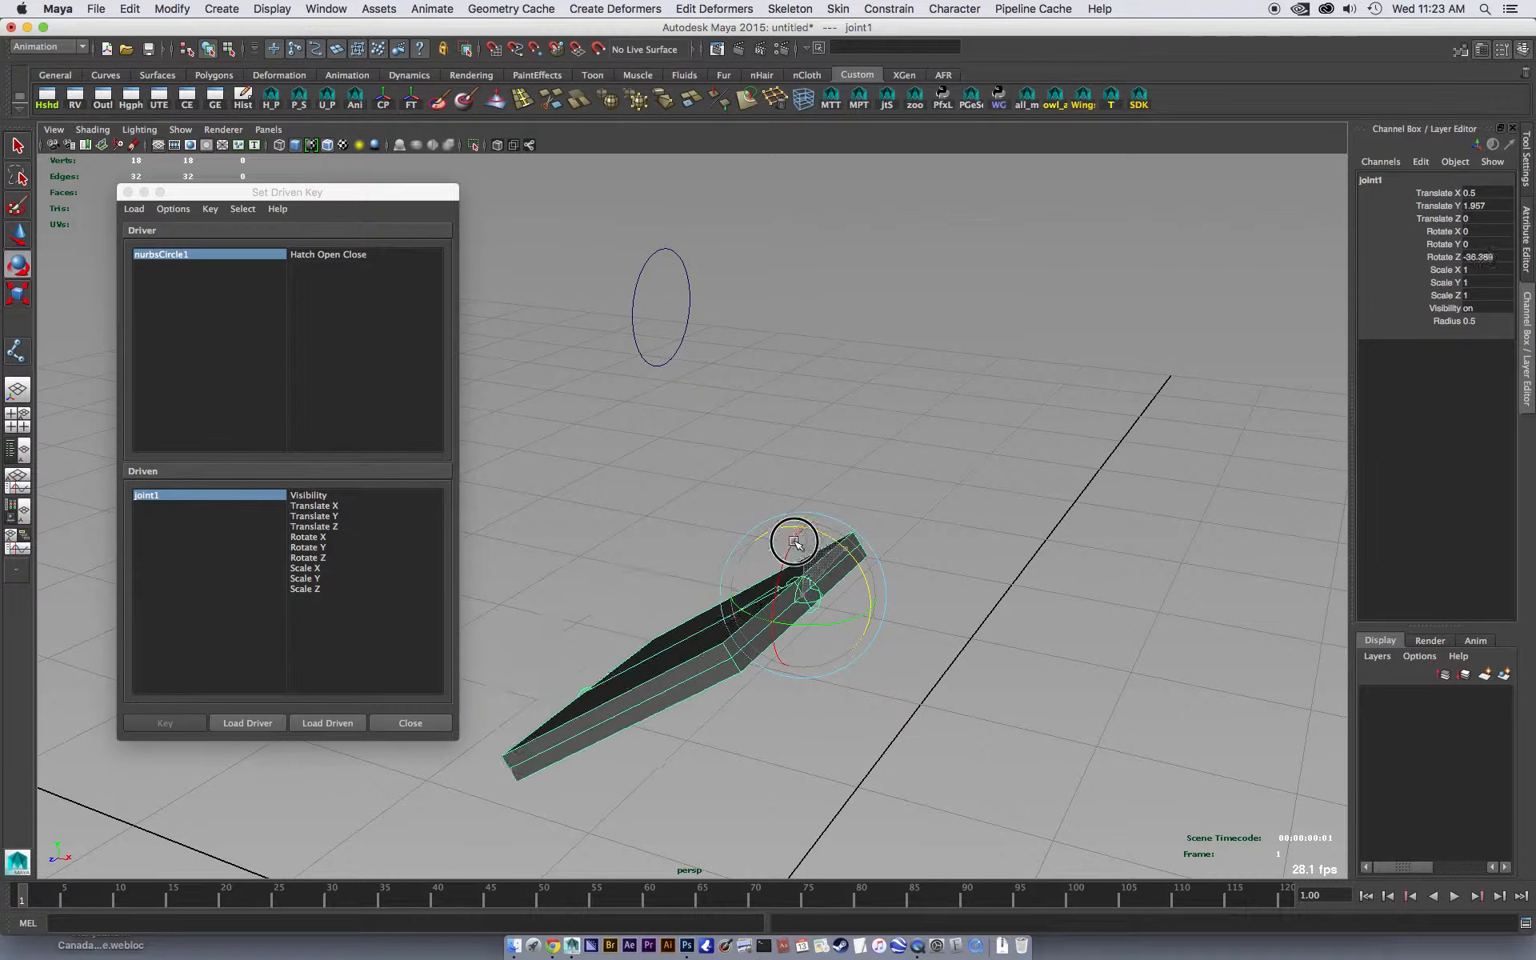
key(z)
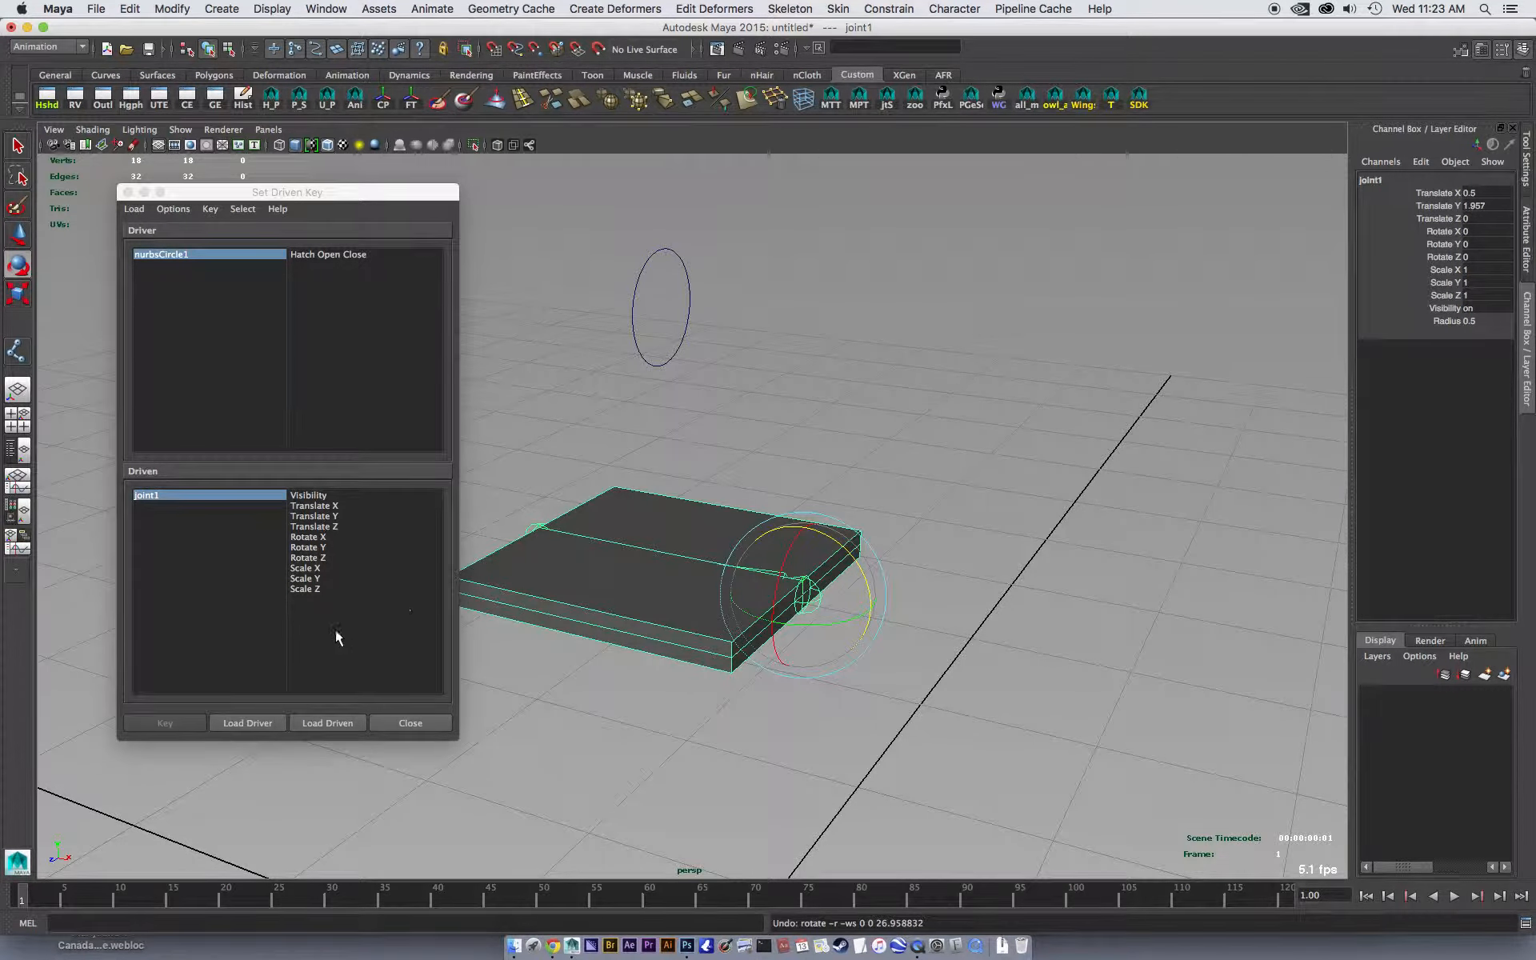
Key the closed pose, with the circle's Hatch Open Close at 0 driving the joint's Rotate Z
click(310, 558)
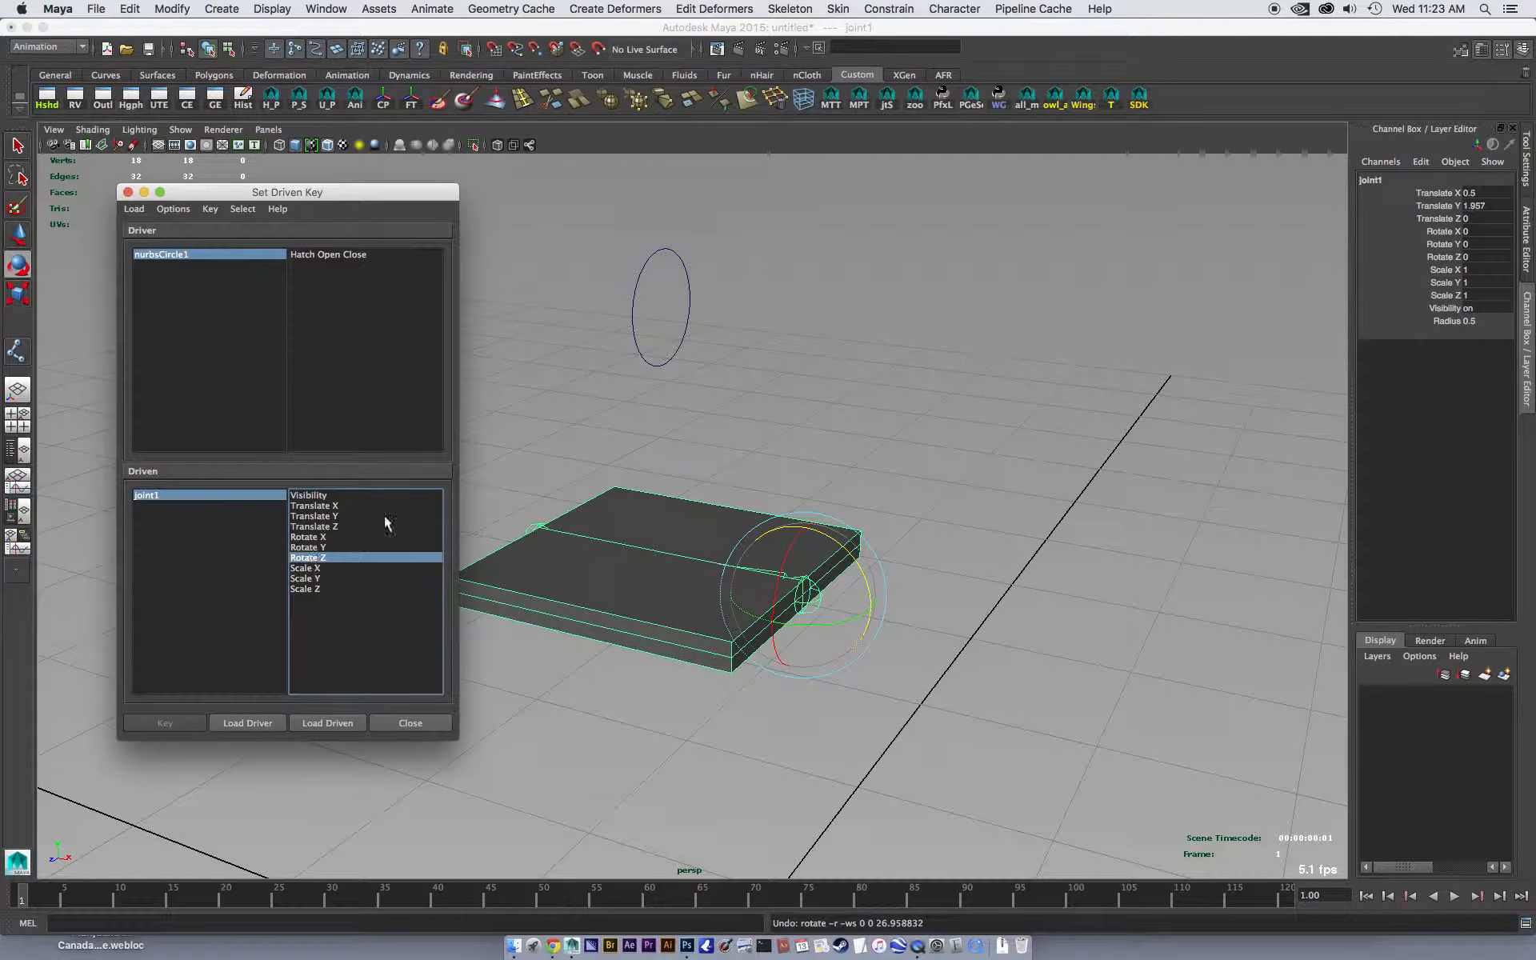
click(328, 254)
click(161, 724)
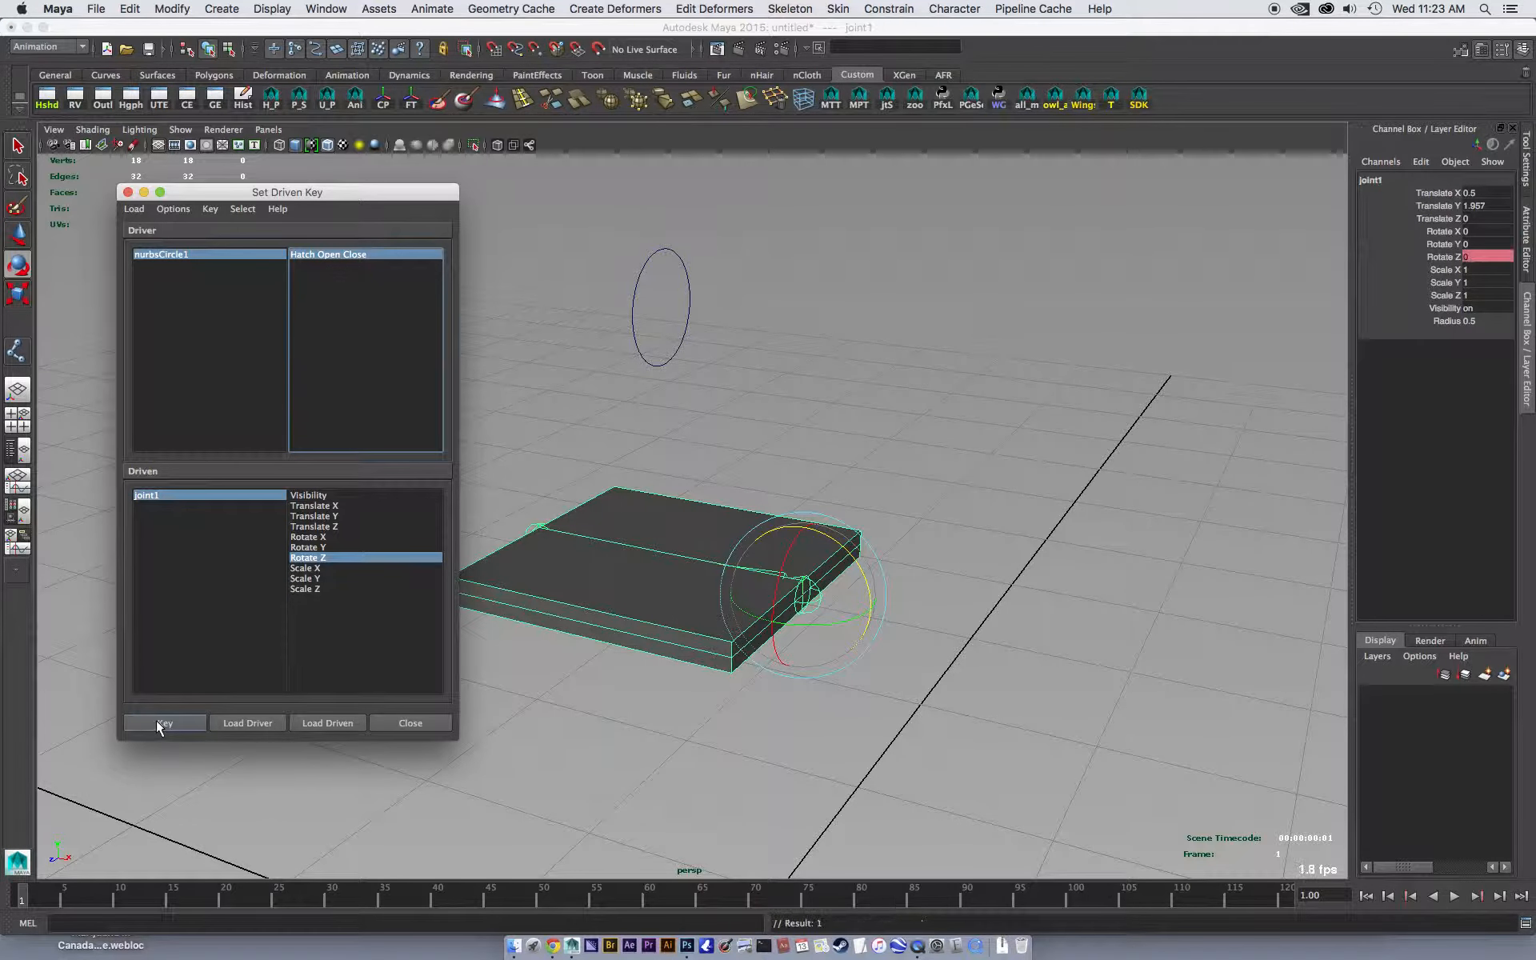
Set the circle's Hatch Open Close to 10, rotate the joint about 90 degrees around Z to raise the slab upright, and key the open pose
alt+drag(1016, 660, 886, 662)
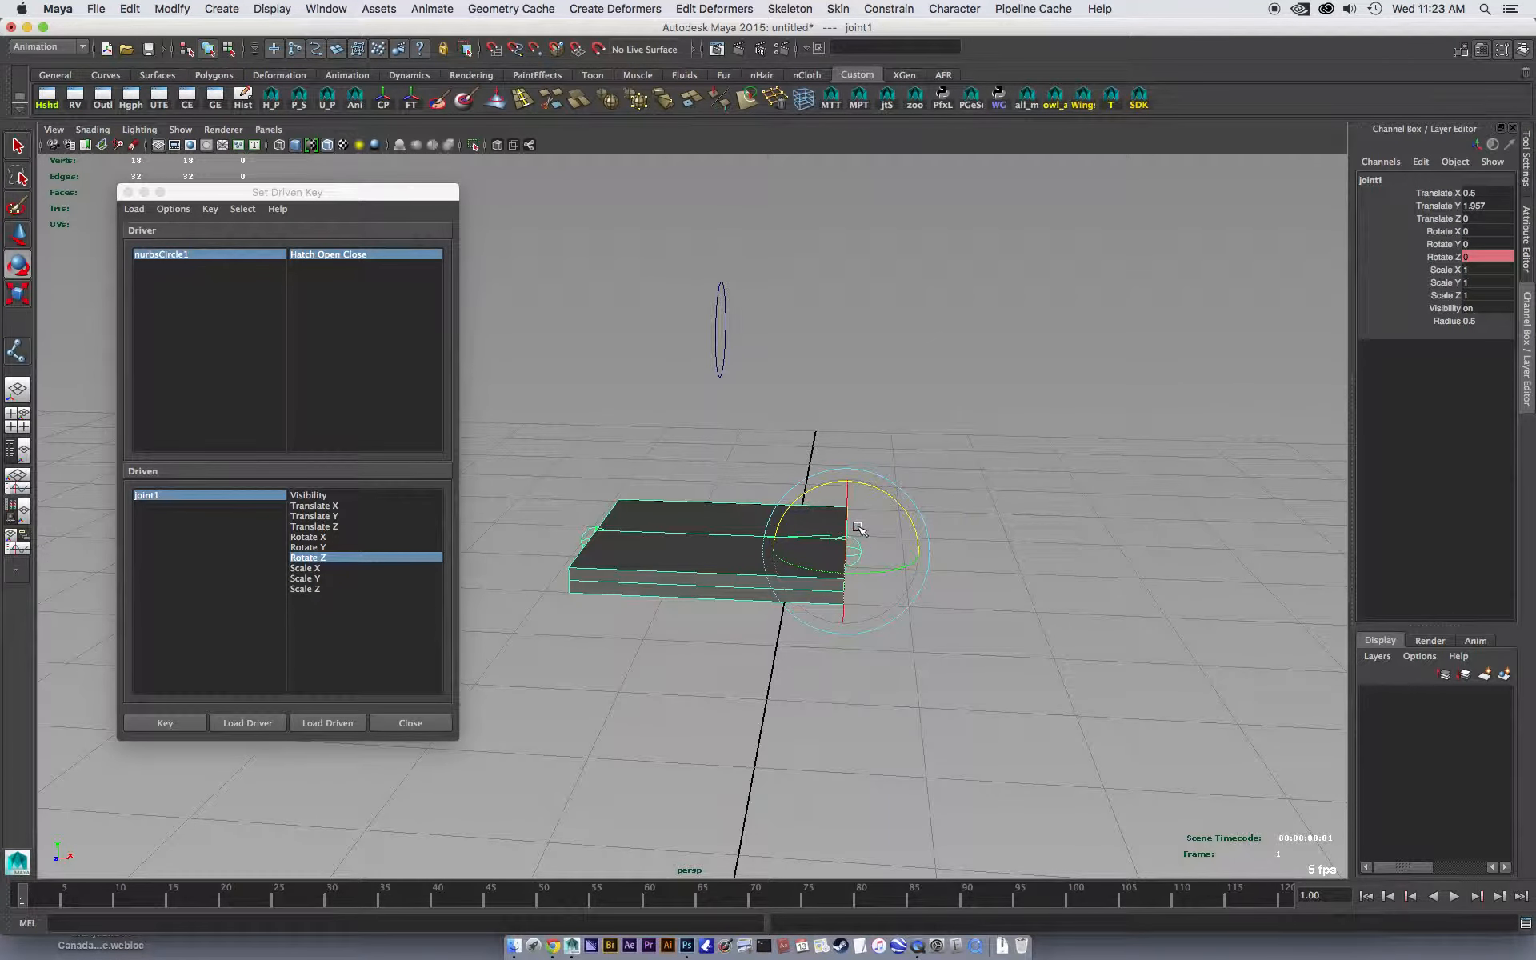
click(160, 254)
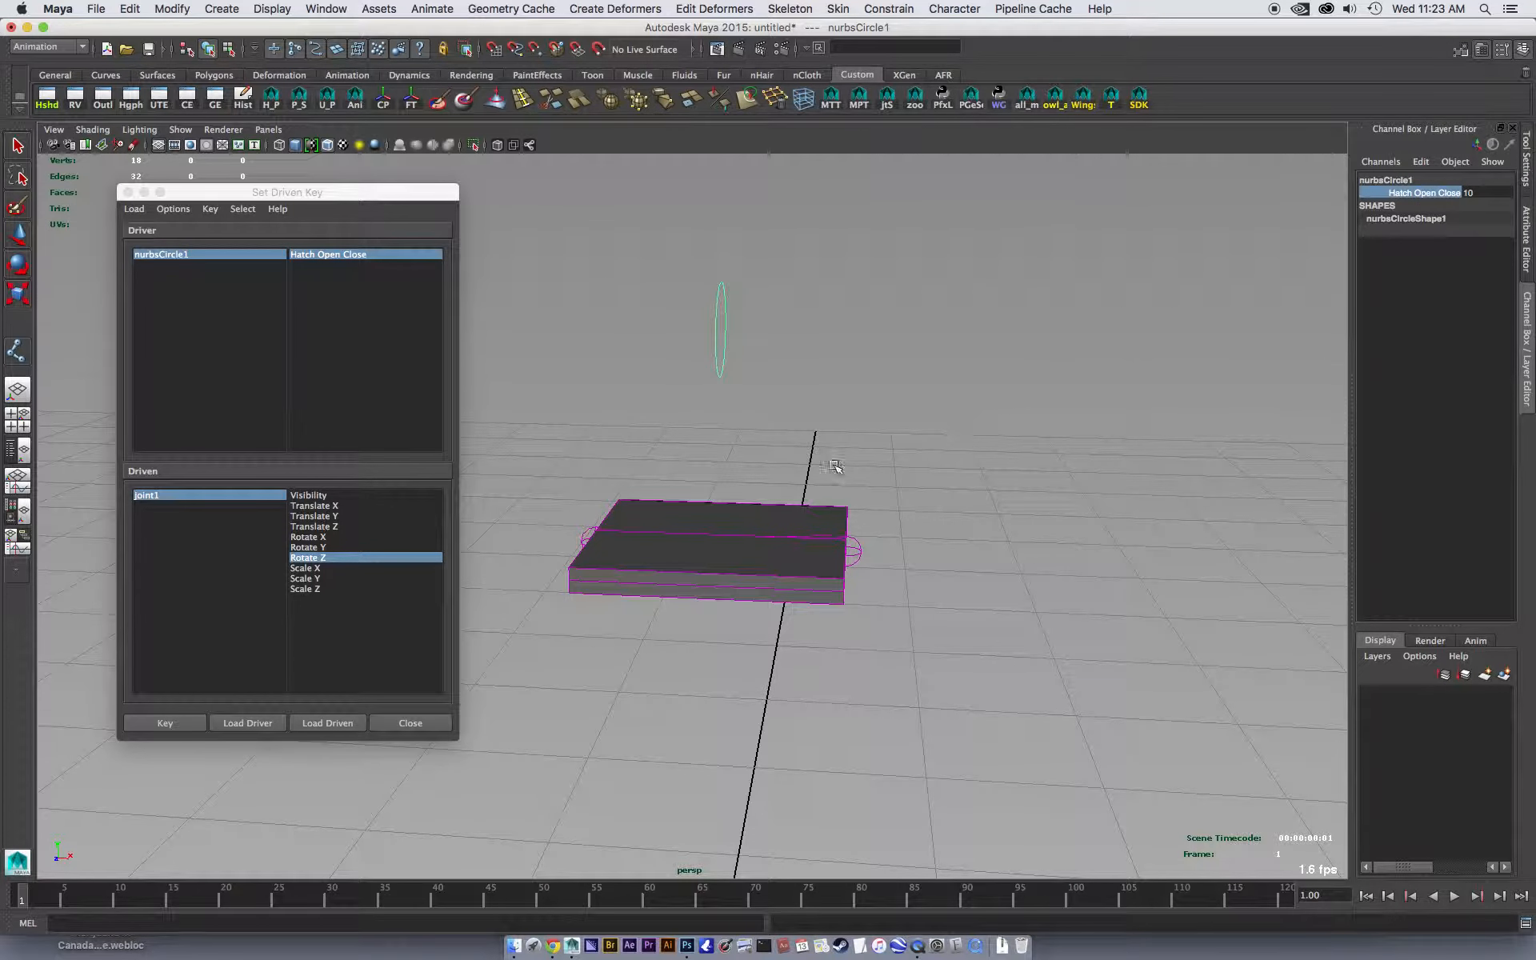
click(148, 496)
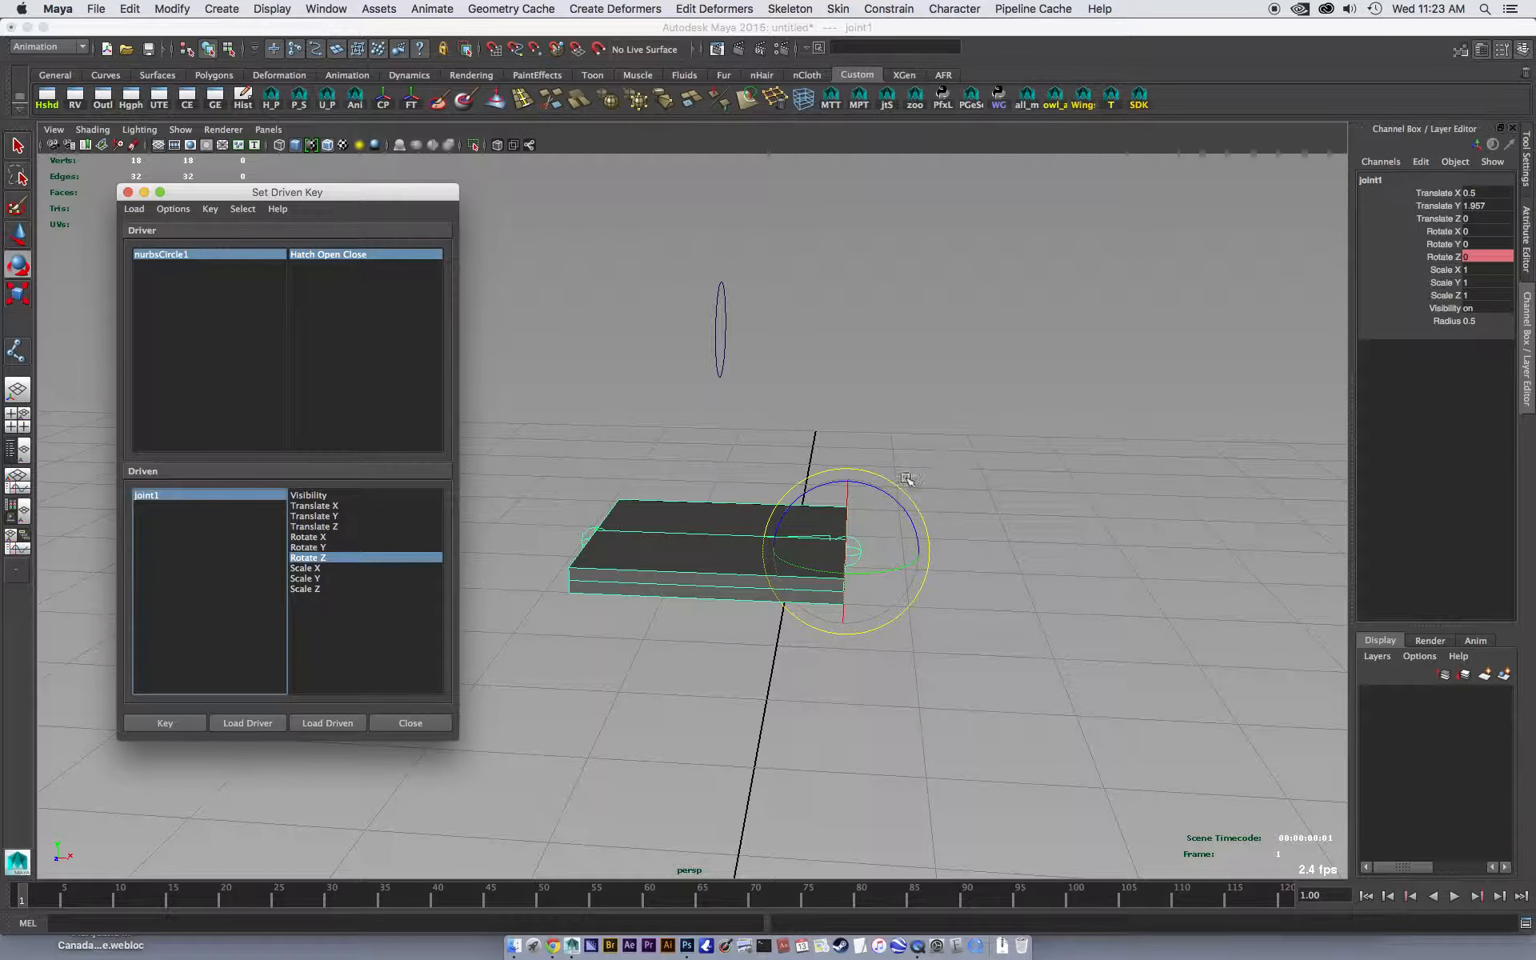
mouse_move(874, 488)
mouse_down()
mouse_move(898, 493)
mouse_move(960, 605)
mouse_up()
click(164, 724)
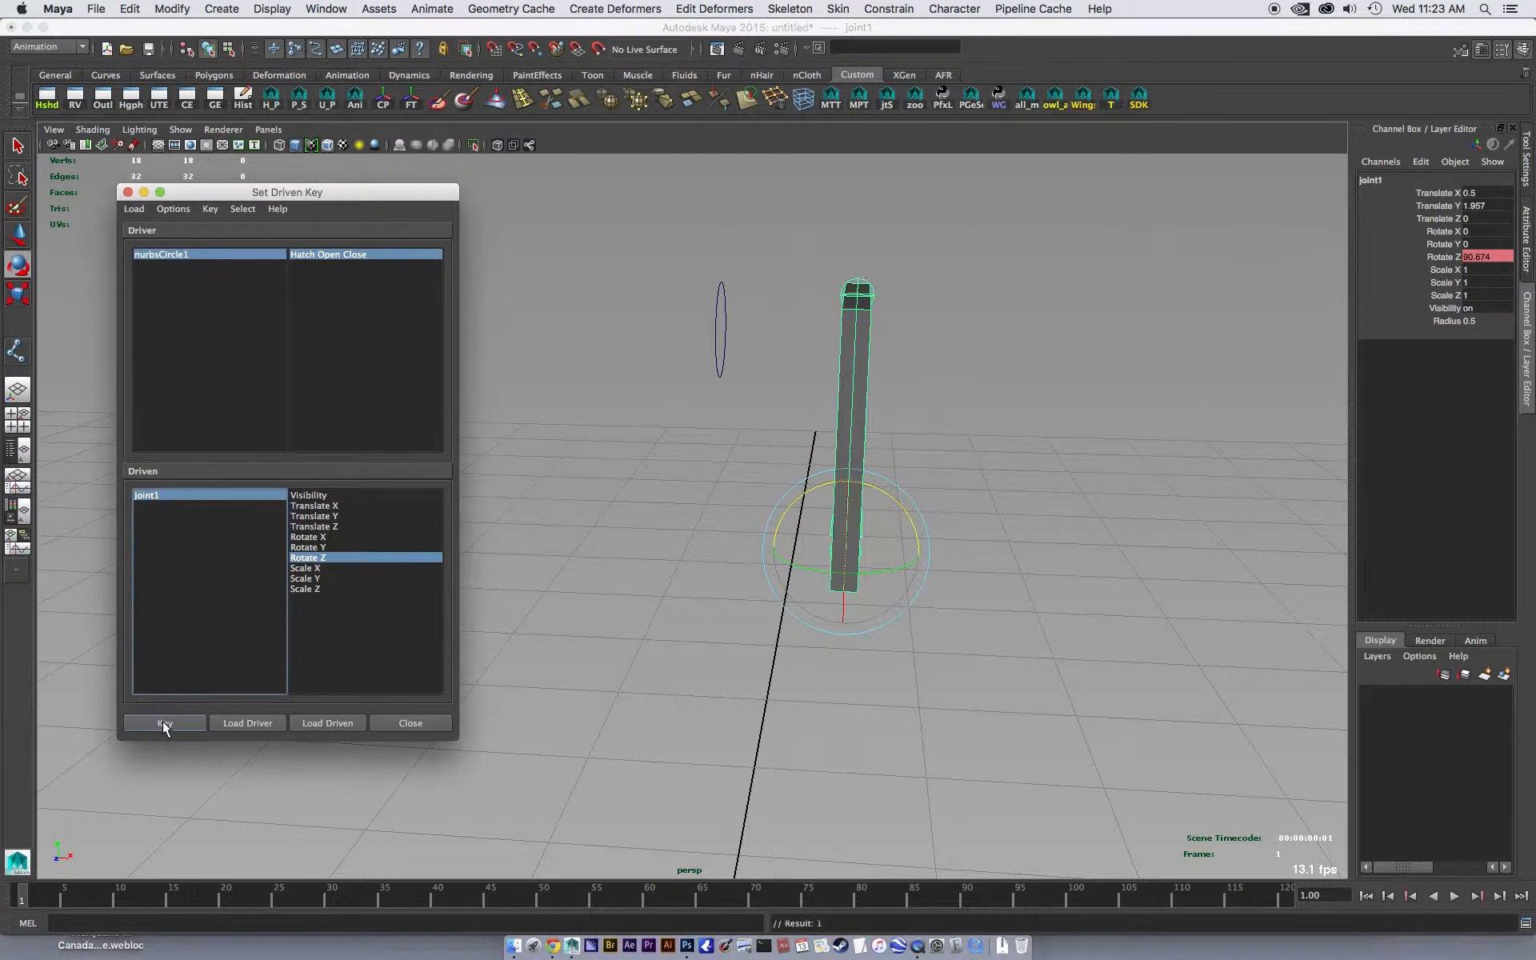
Test the hatch by scrubbing the circle's Hatch Open Close attribute, ending back at 0
drag(765, 275, 705, 324)
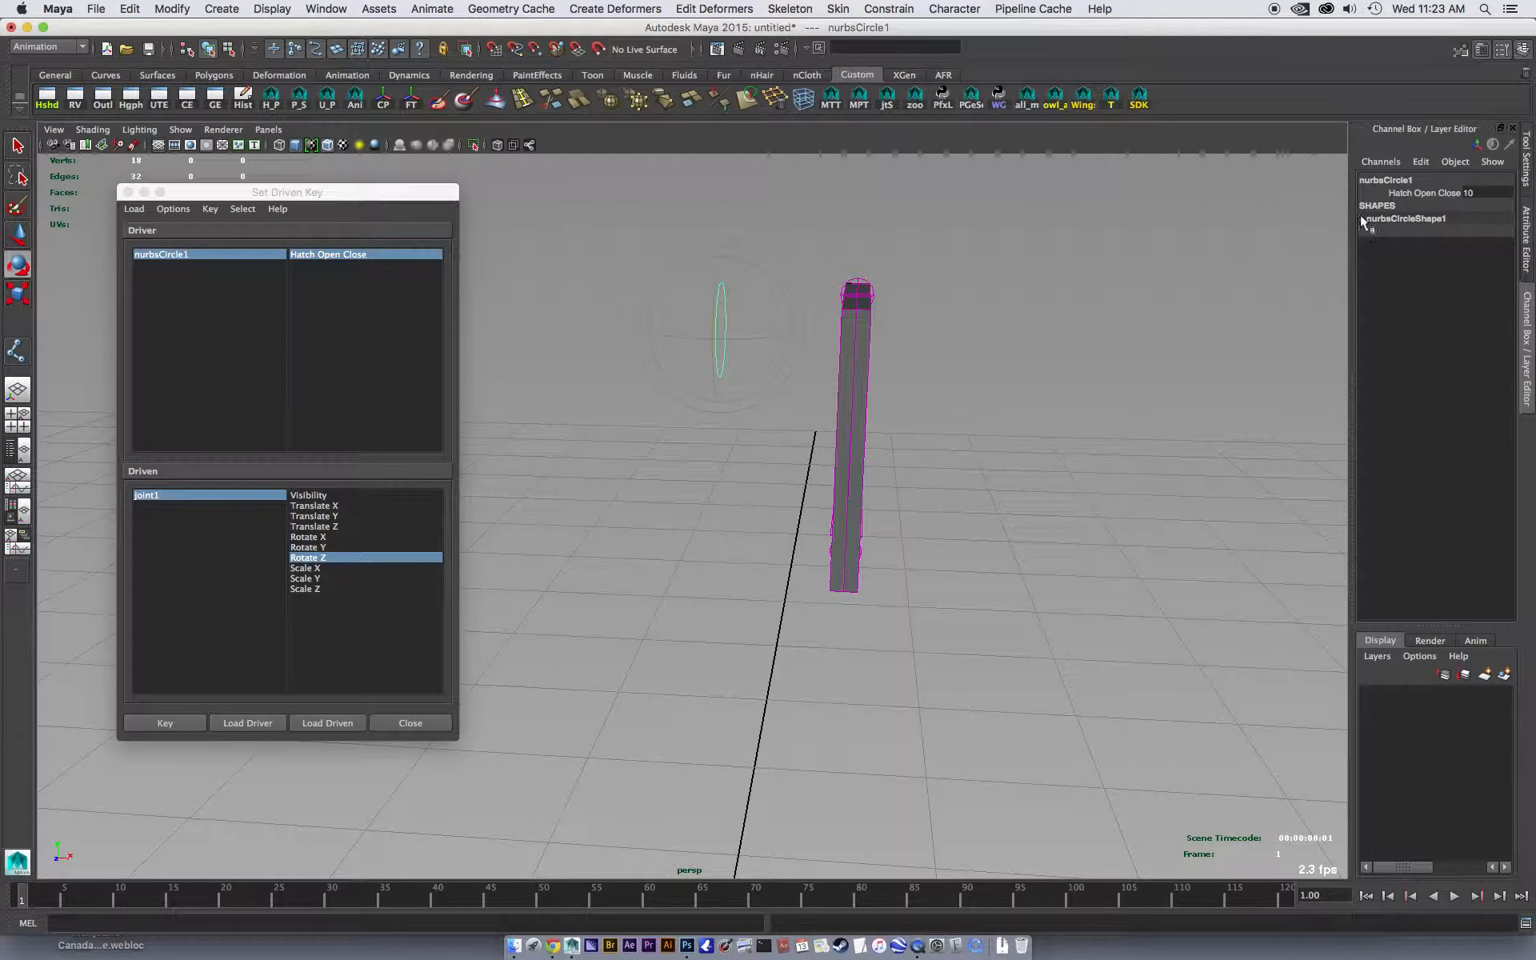
click(1416, 193)
middle_drag(1169, 341, 1007, 345)
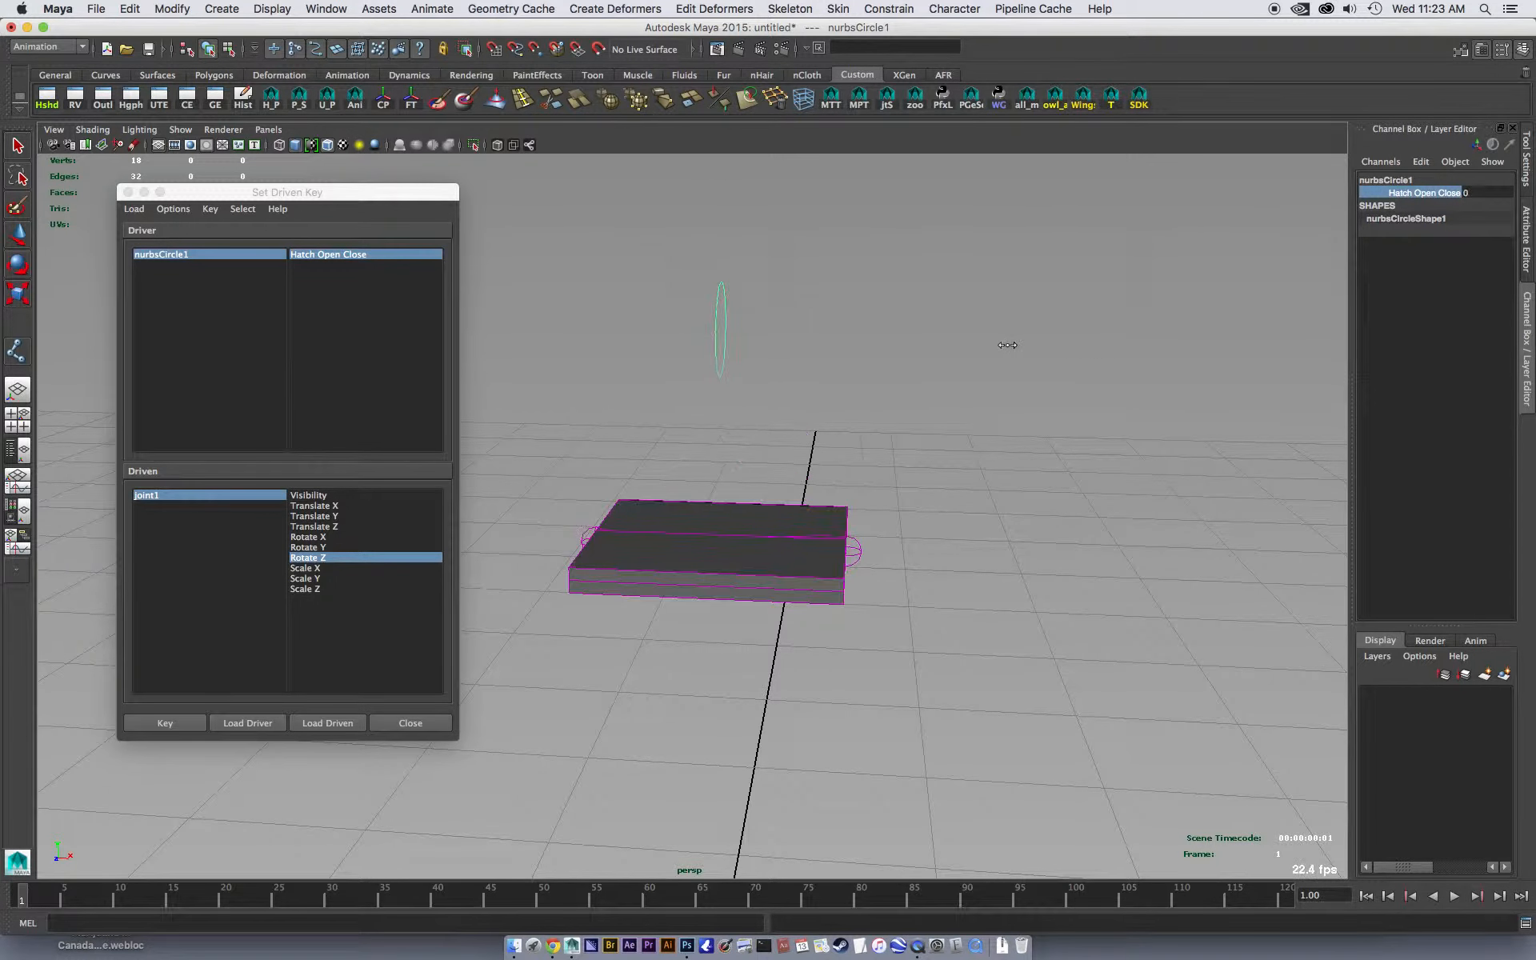
mouse_move(1046, 343)
alt+mouse_down()
mouse_move(836, 301)
mouse_move(837, 332)
alt+mouse_up()
middle_drag(836, 332, 768, 316)
mouse_move(815, 429)
alt+middle_down()
mouse_move(950, 387)
mouse_move(956, 352)
alt+middle_up()
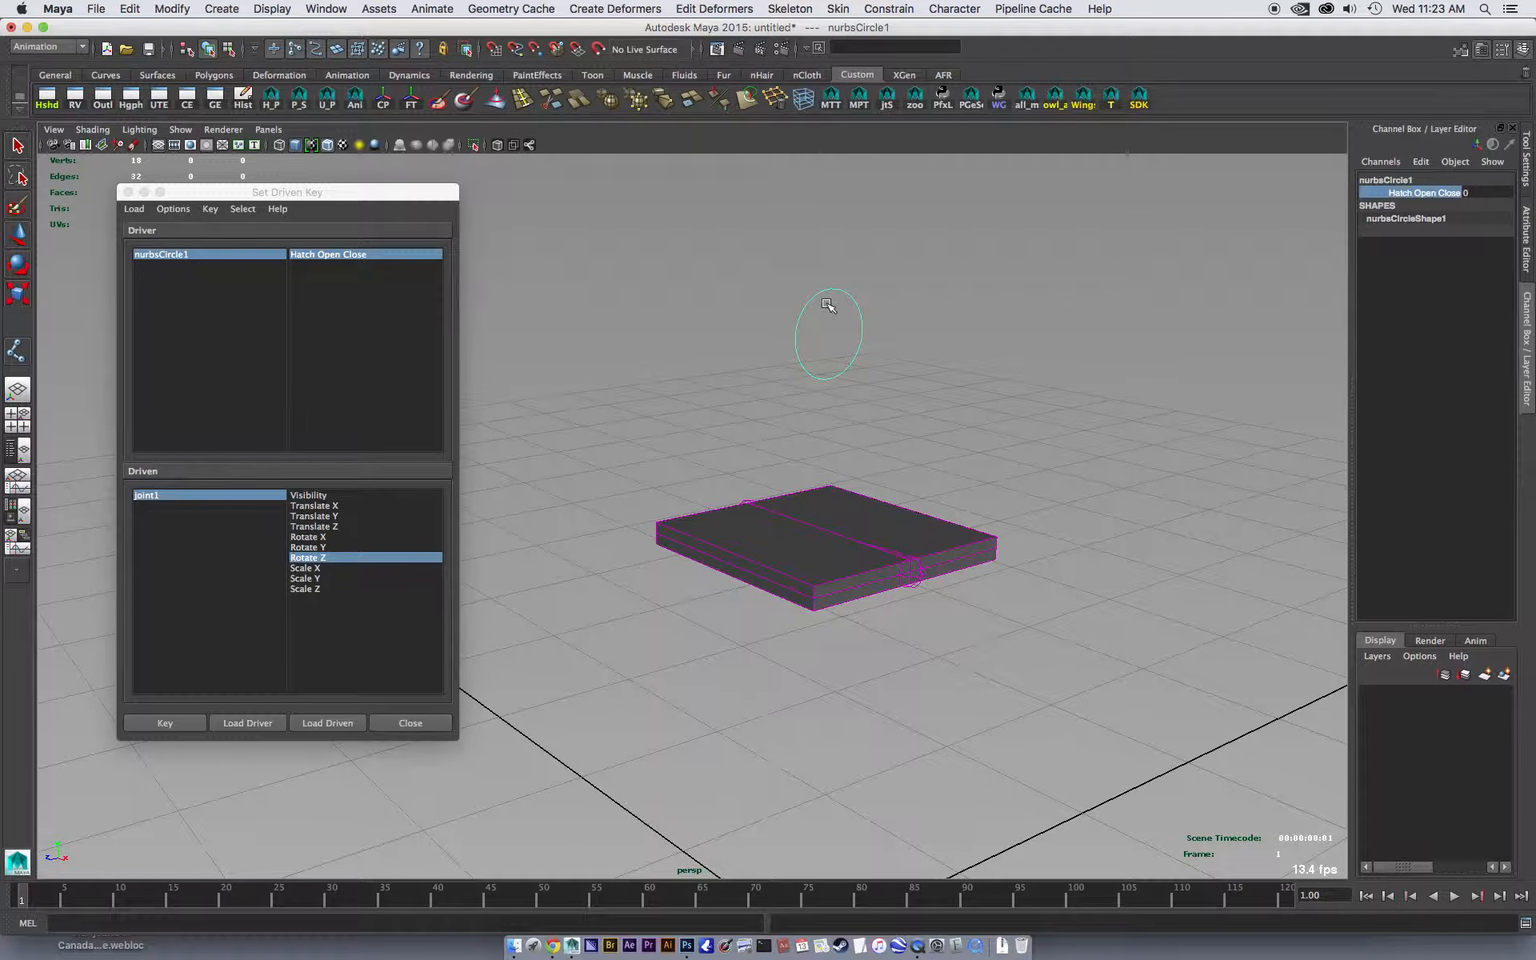
mouse_move(1024, 366)
alt+right_down()
mouse_move(1055, 347)
mouse_move(936, 316)
mouse_move(924, 331)
alt+right_up()
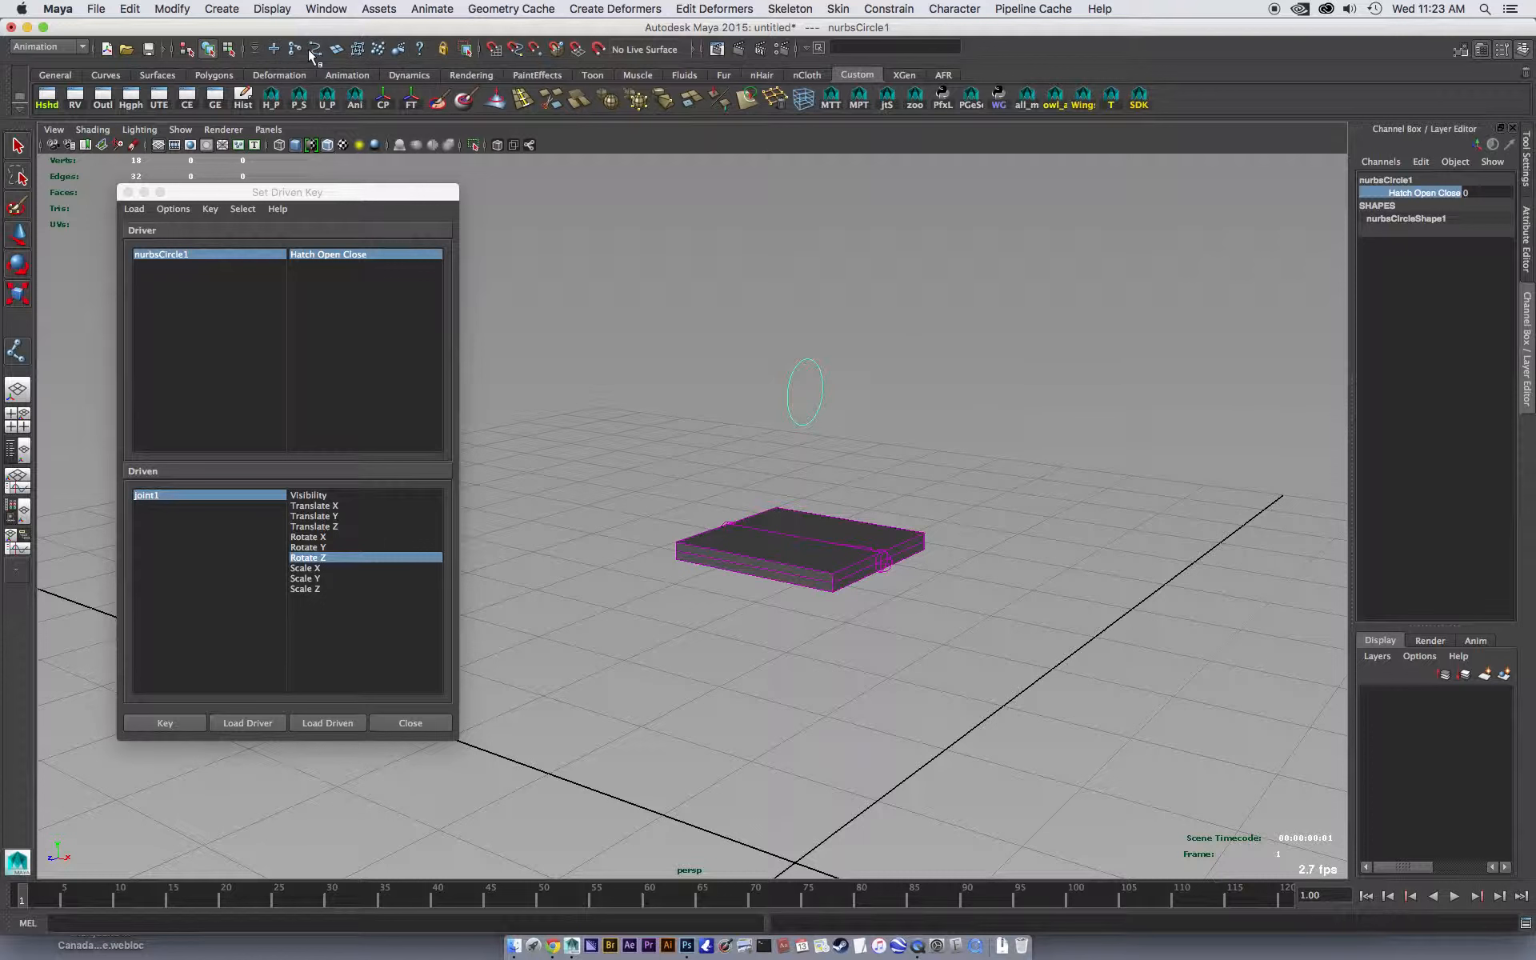
key(e)
click(684, 518)
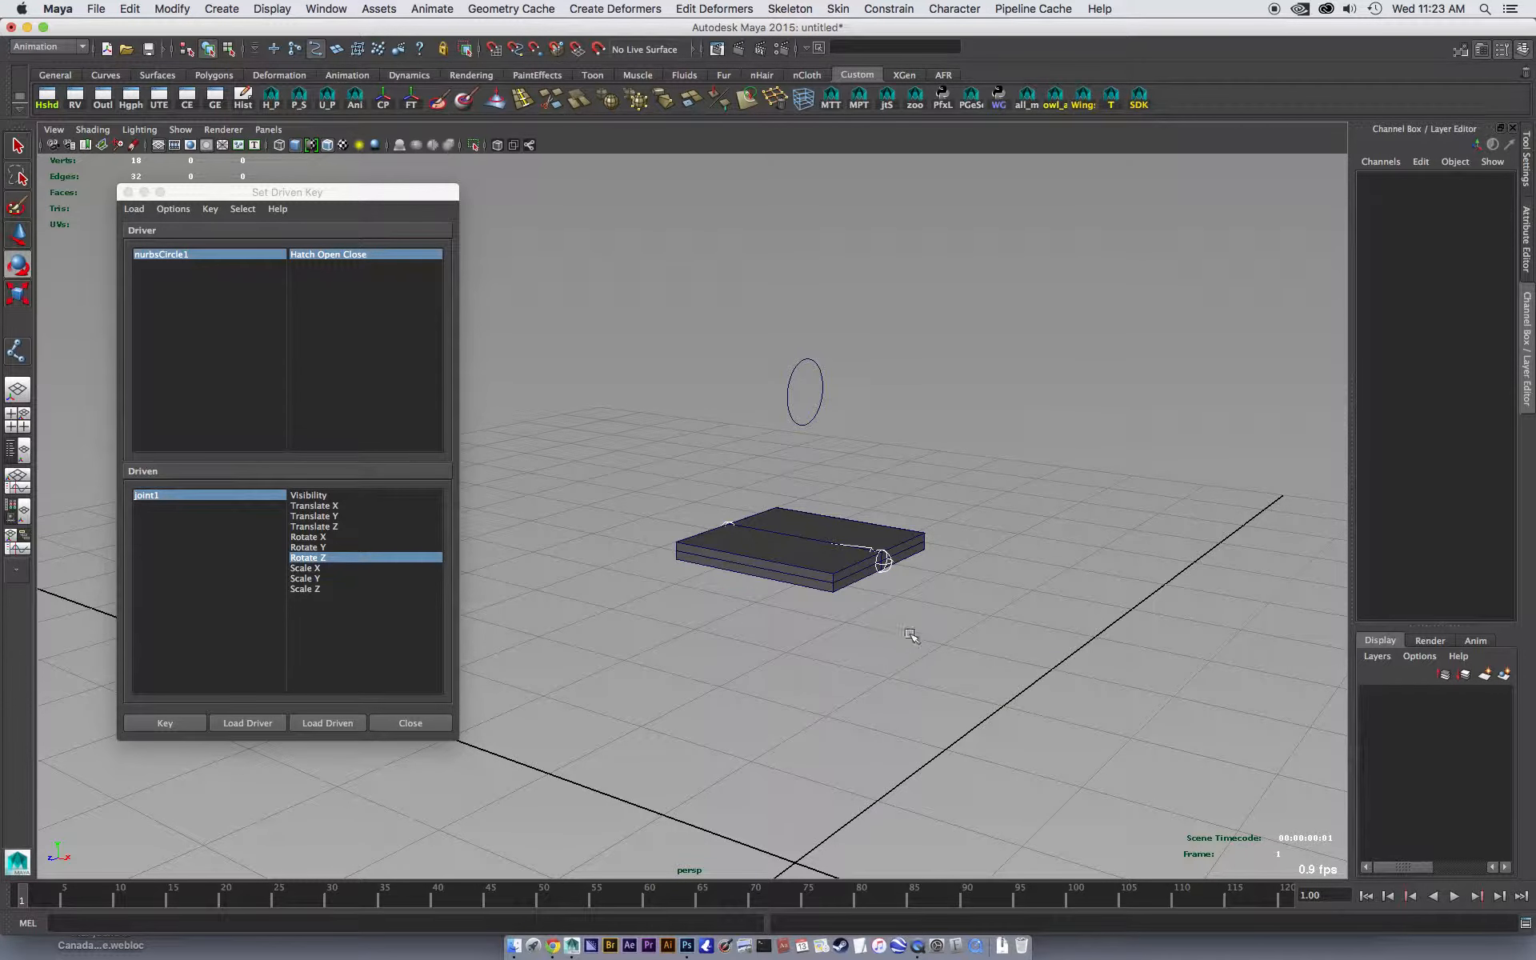
alt+right_drag(976, 326, 822, 305)
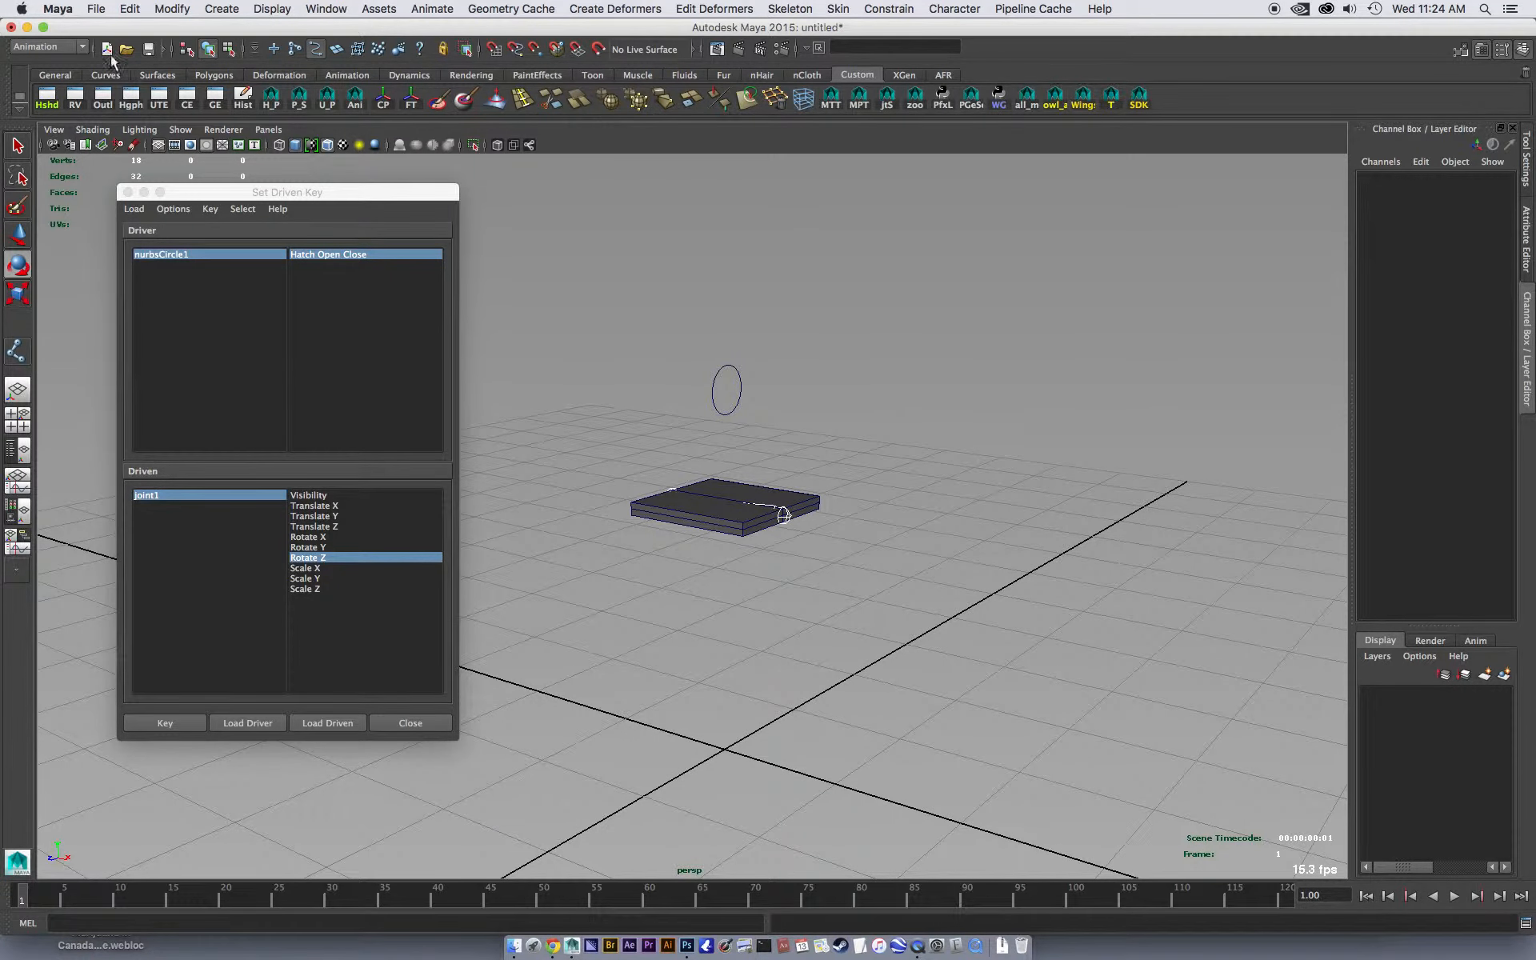
click(916, 949)
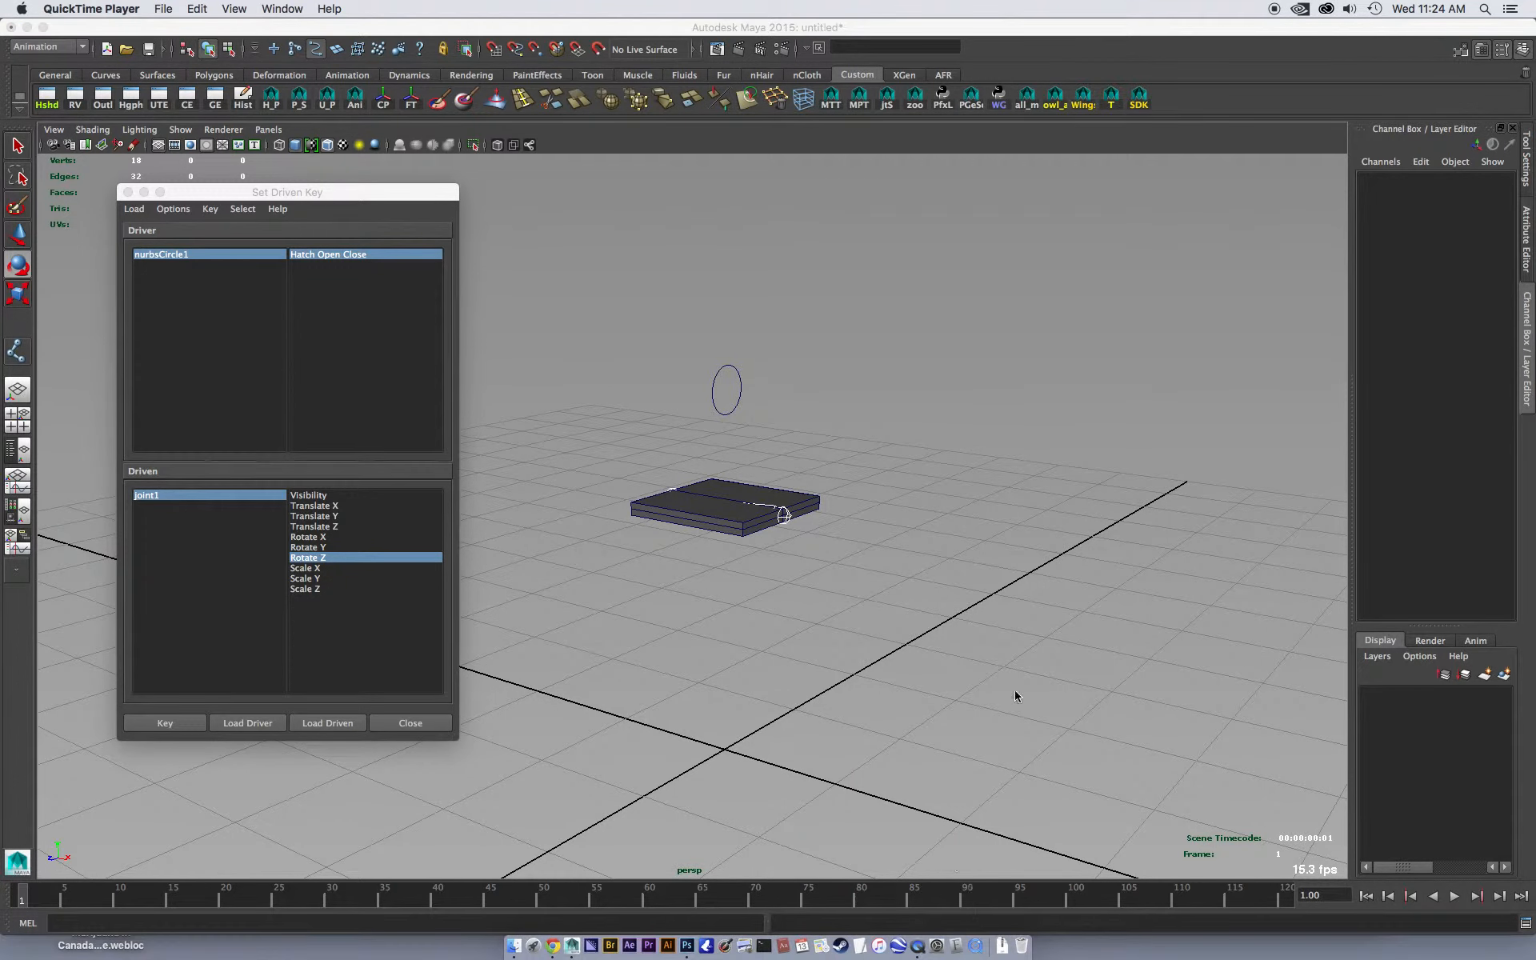